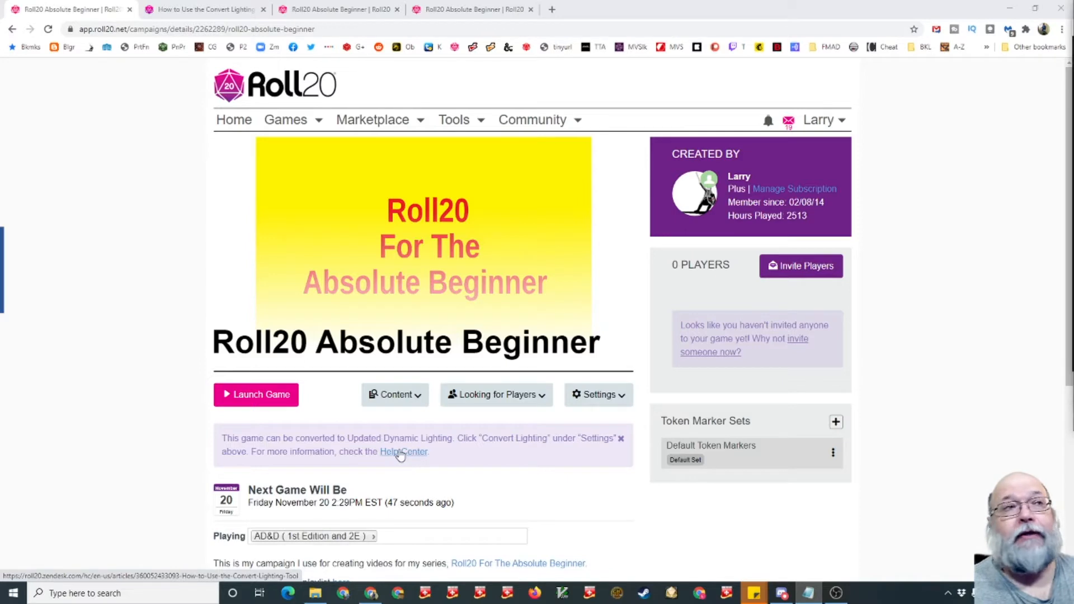
- Read the help article on the Convert Lighting Tool, then return to the campaign details page
left_click(204, 9)
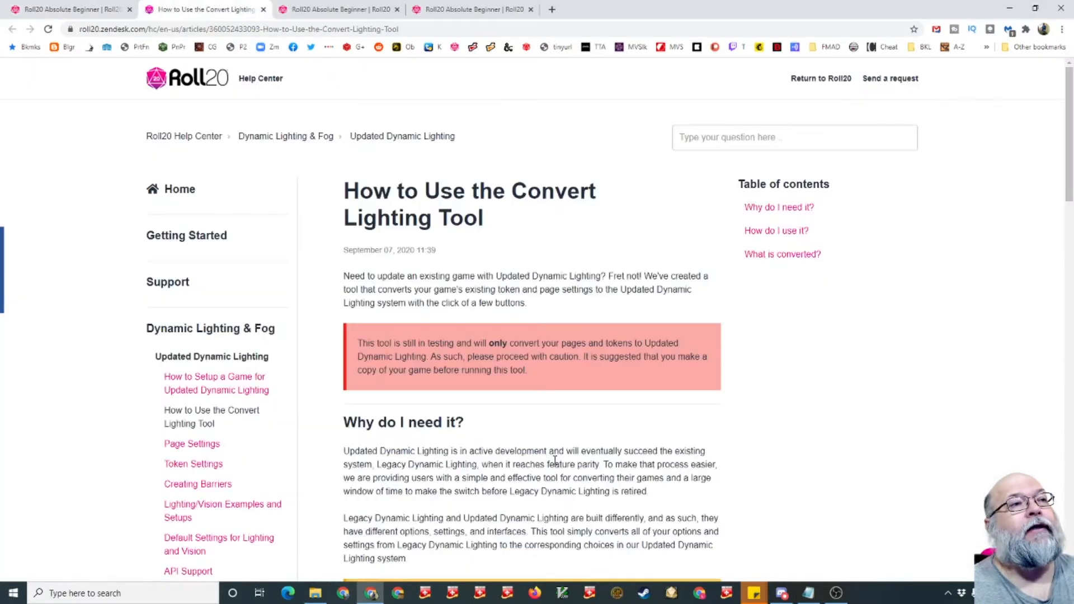
left_click_drag(404, 345, 509, 353)
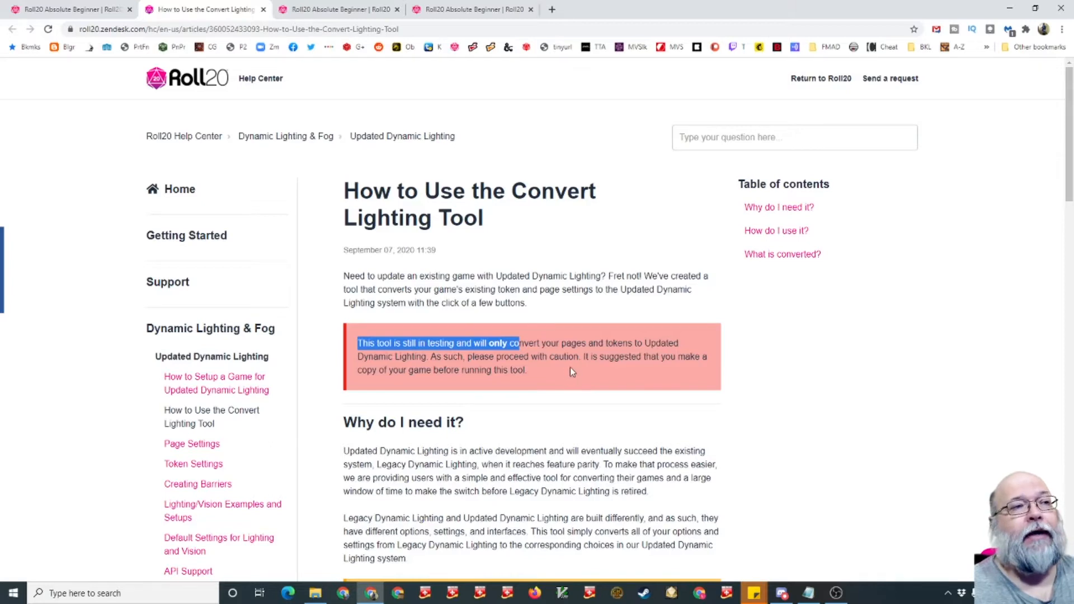
left_click(93, 11)
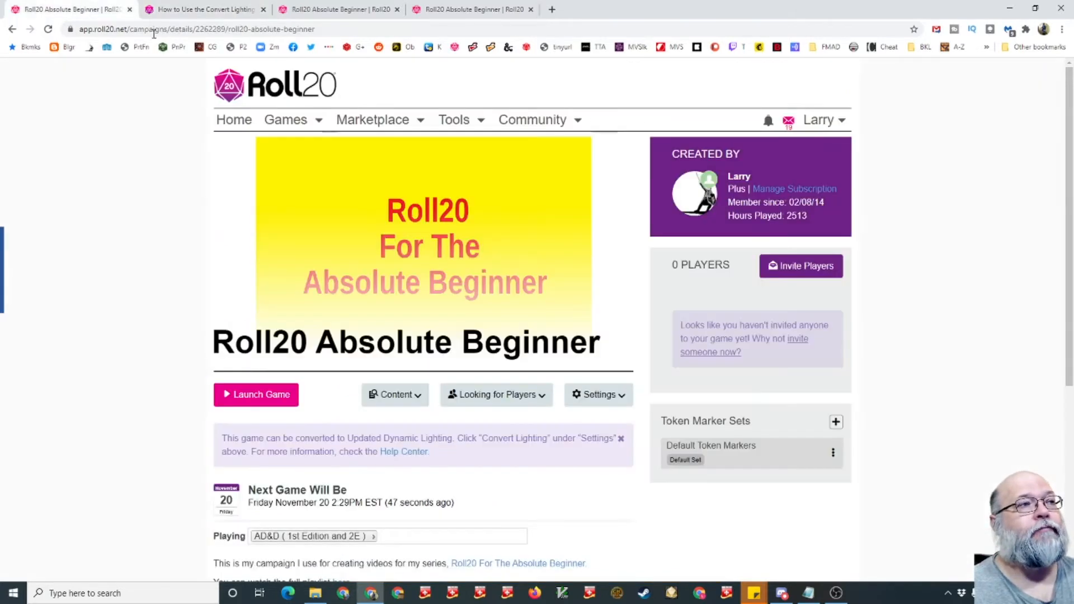
left_click(624, 402)
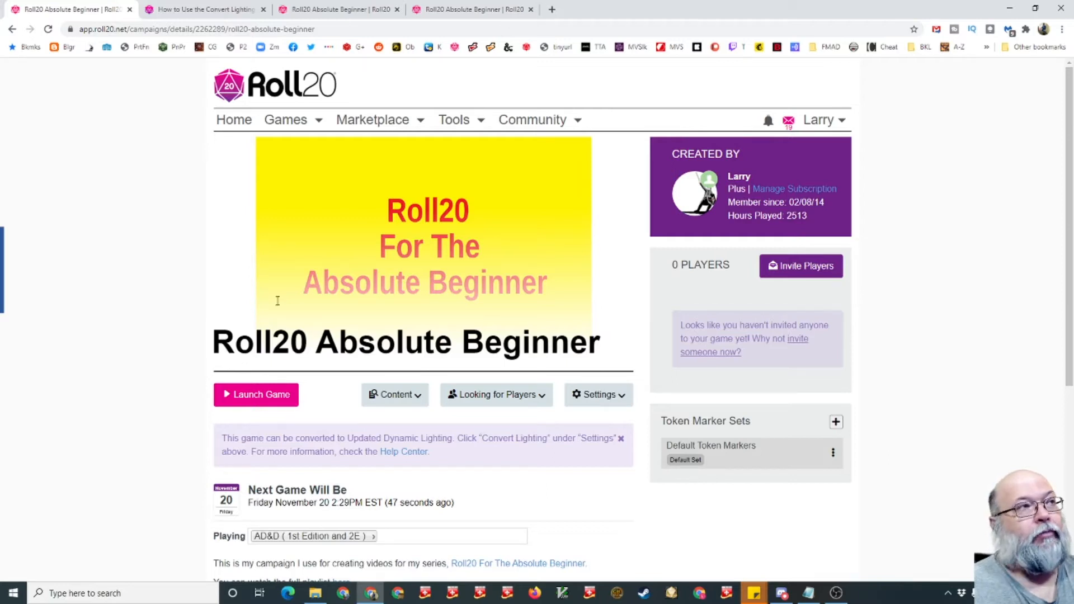
- Switch to the open game editor and browse the list of pages in the page toolbar
left_click(345, 10)
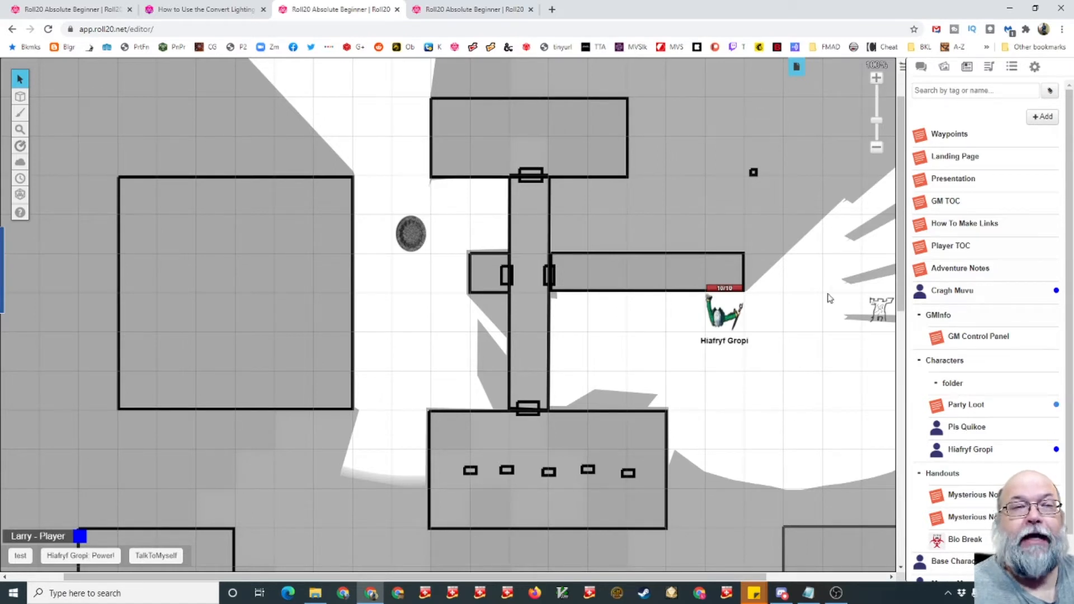
left_click(797, 68)
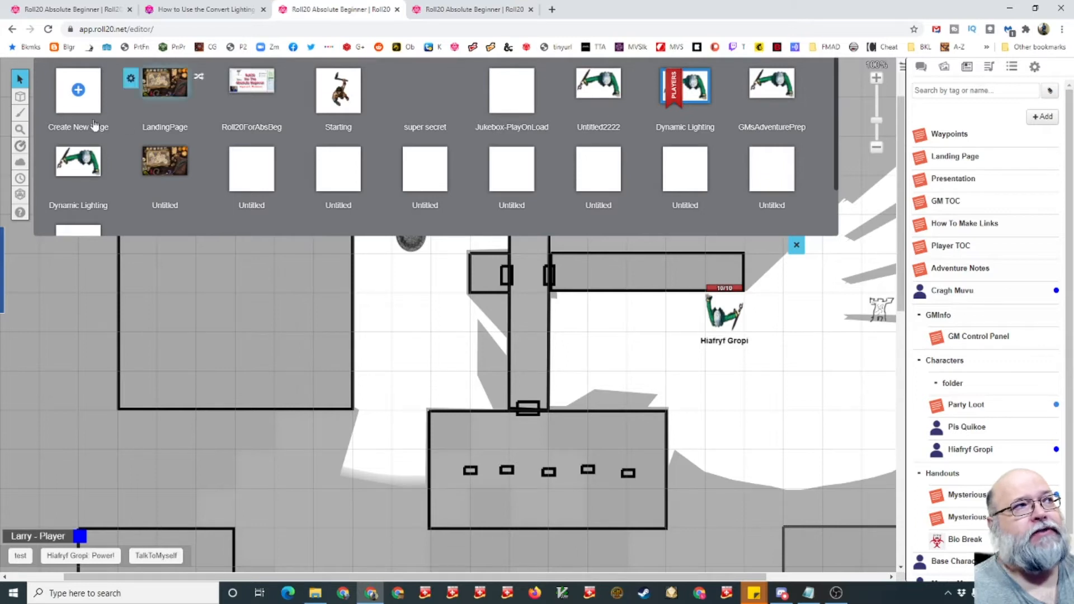
mouse_move(23, 194)
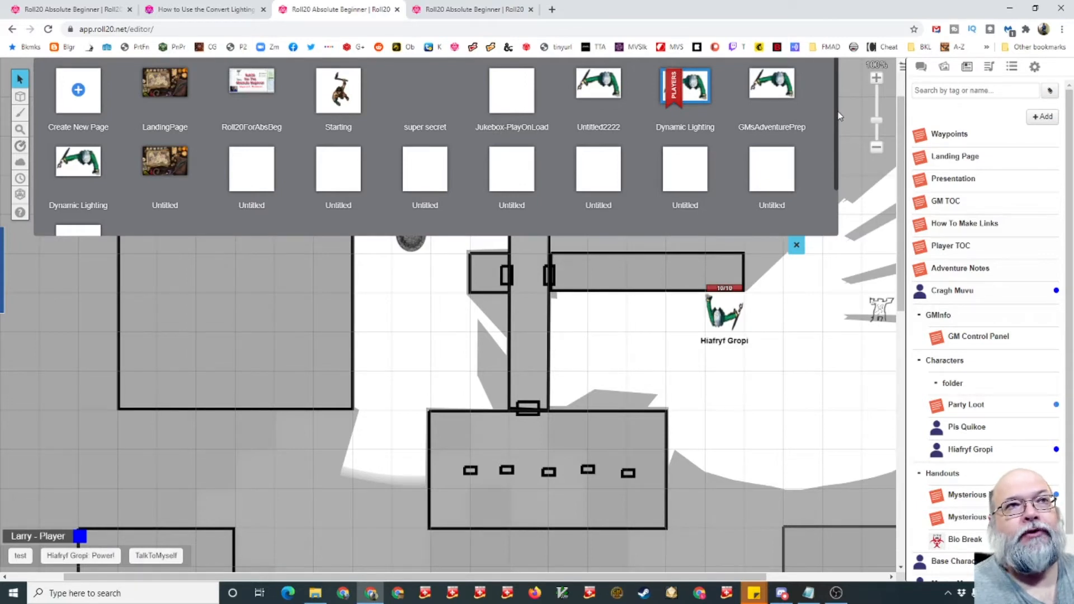
scroll(838, 116, "down", 2)
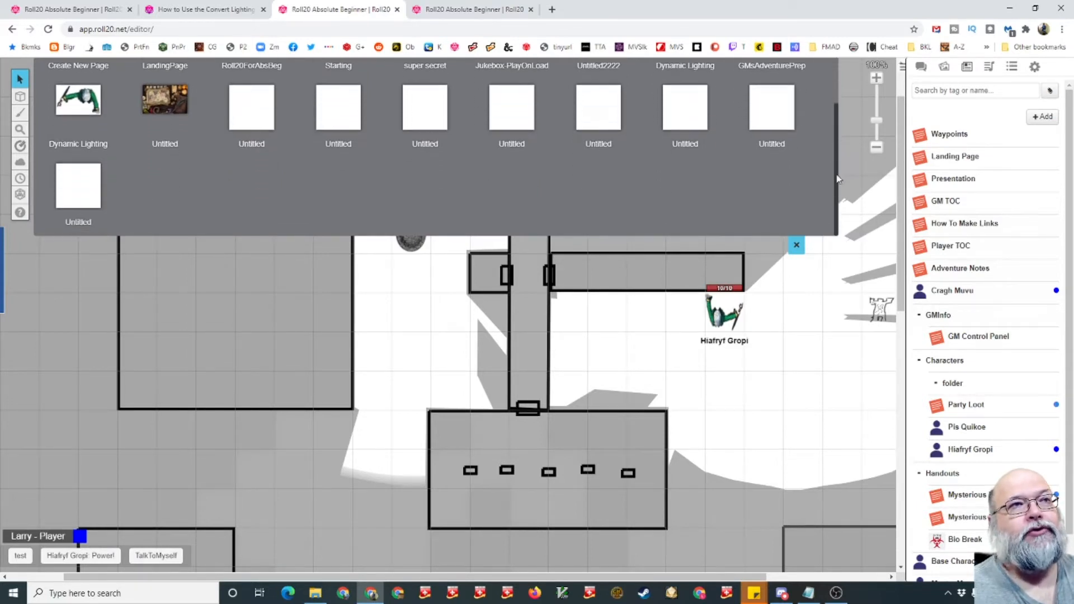
scroll(838, 184, "up", 2)
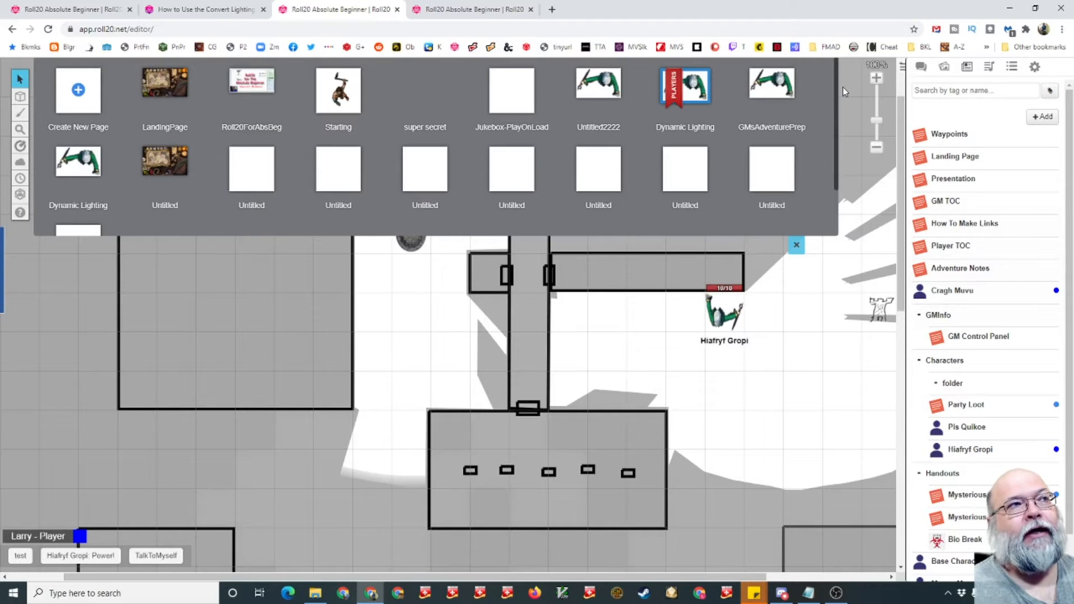
mouse_move(604, 90)
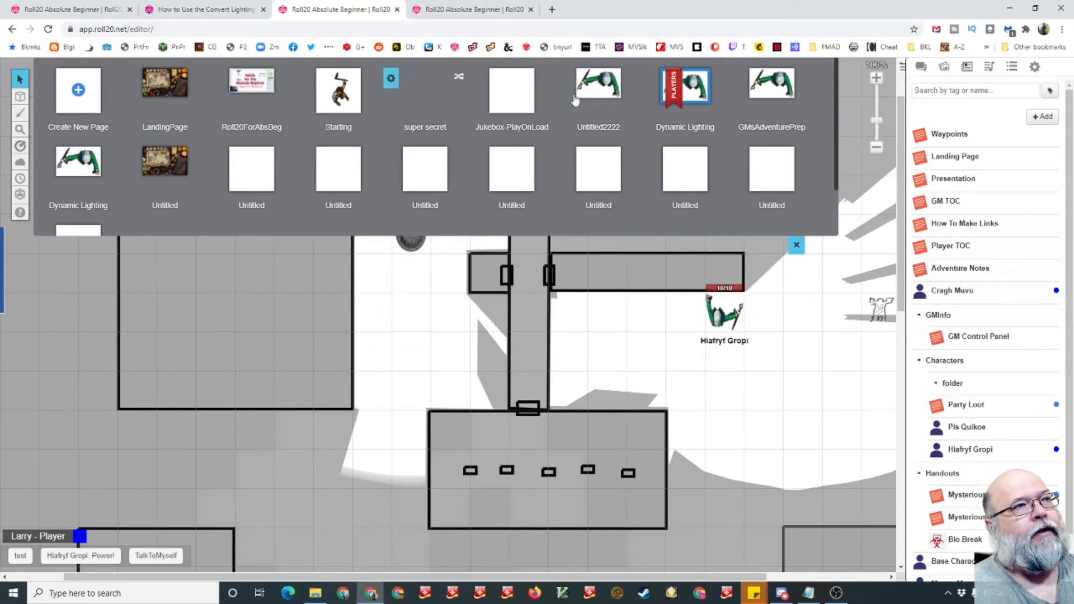
- Open a page's settings and scroll through its Page Details options
left_click(217, 78)
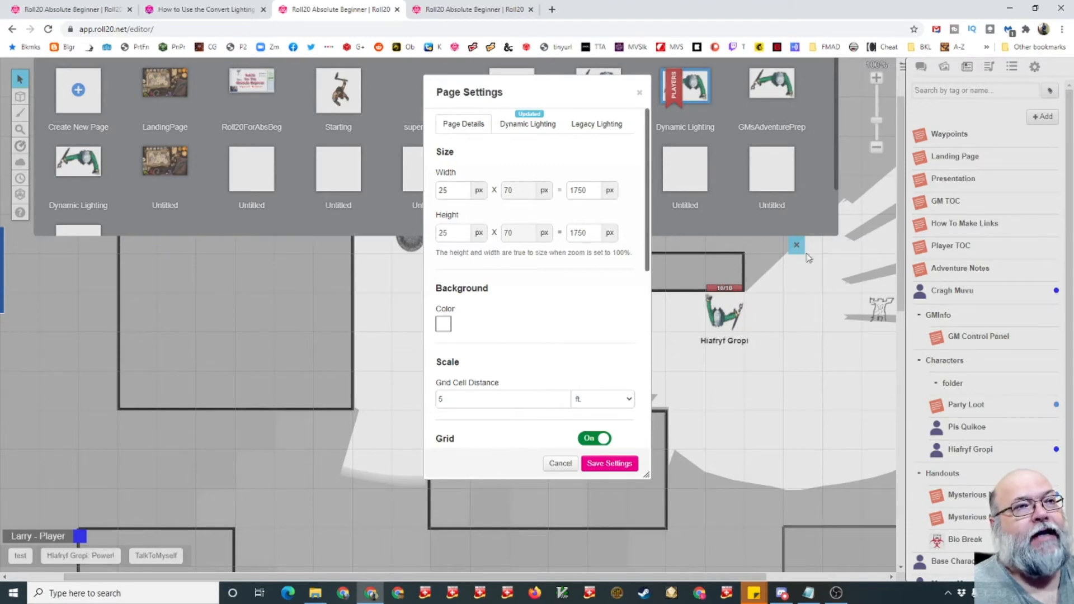
scroll(641, 307, "down", 2)
scroll(641, 307, "down", 4)
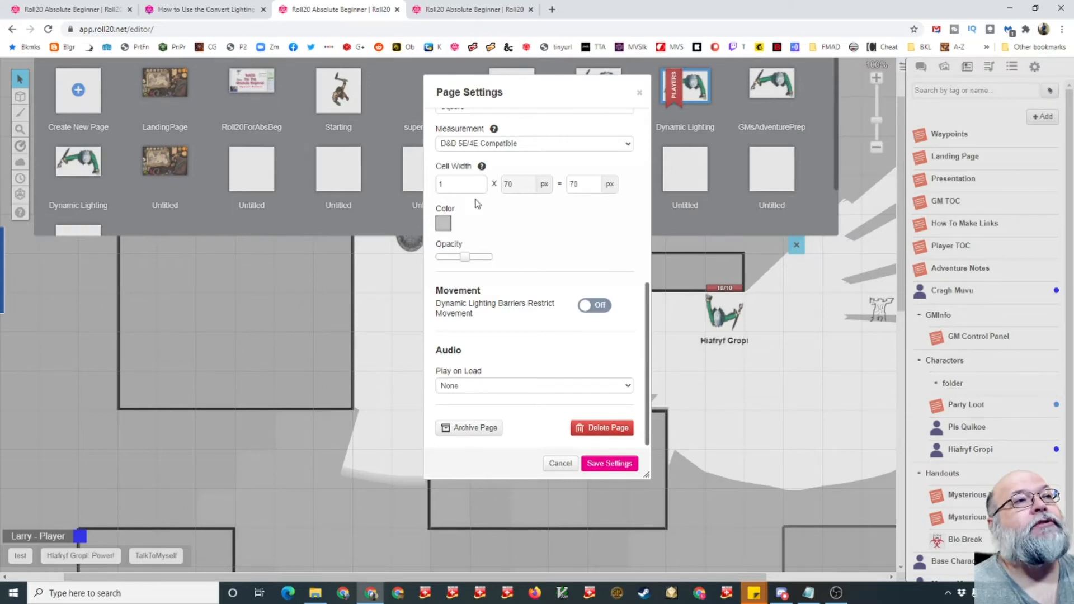
left_click_drag(646, 380, 656, 165)
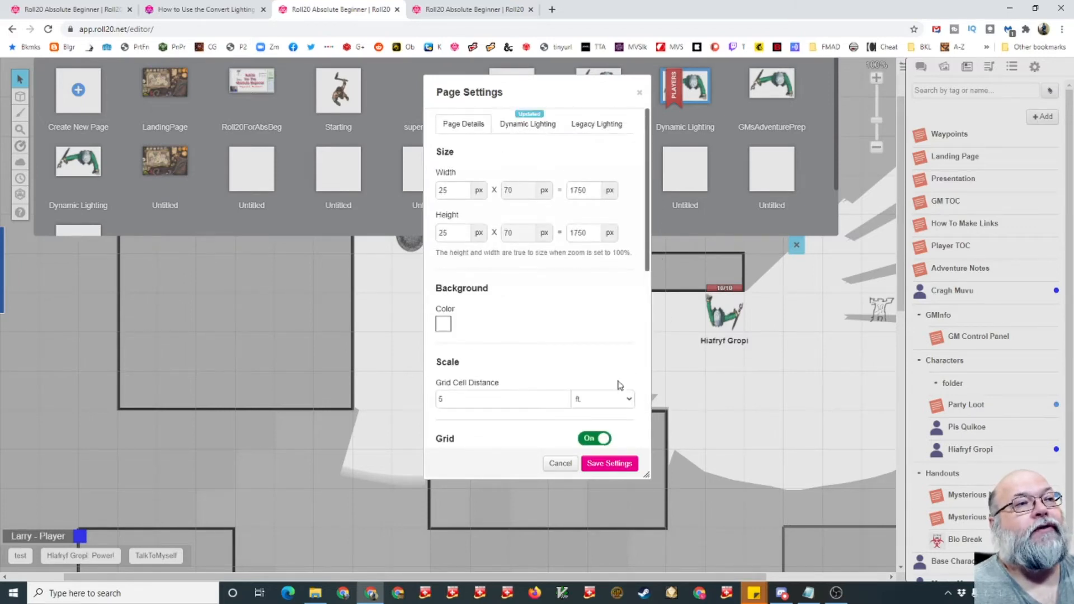
- Compare the page's Dynamic Lighting and Legacy Lighting settings, then cancel the Page Settings dialog
left_click(523, 124)
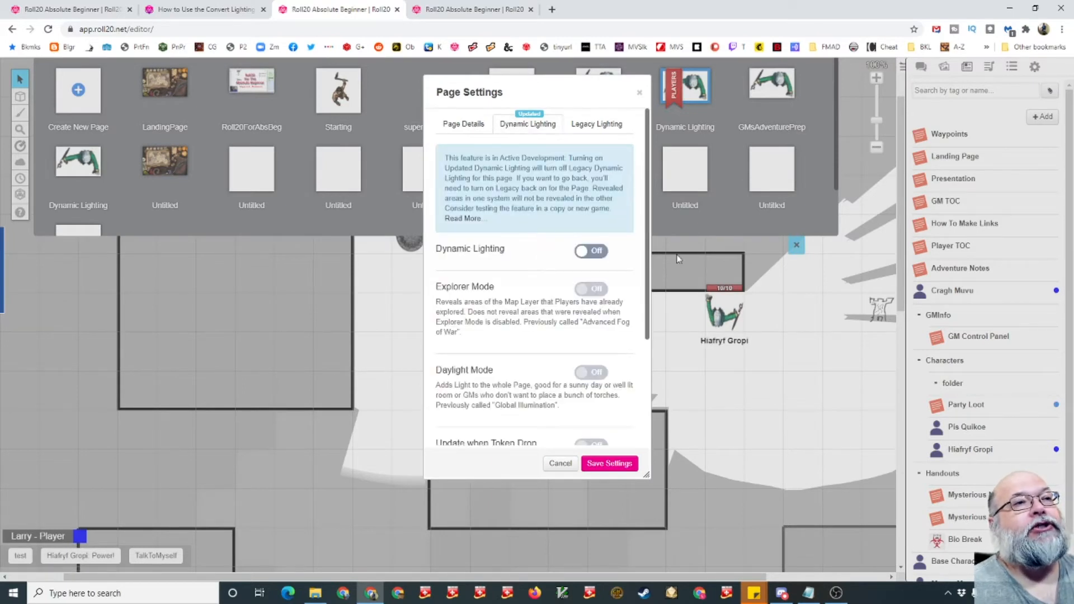
left_click(595, 125)
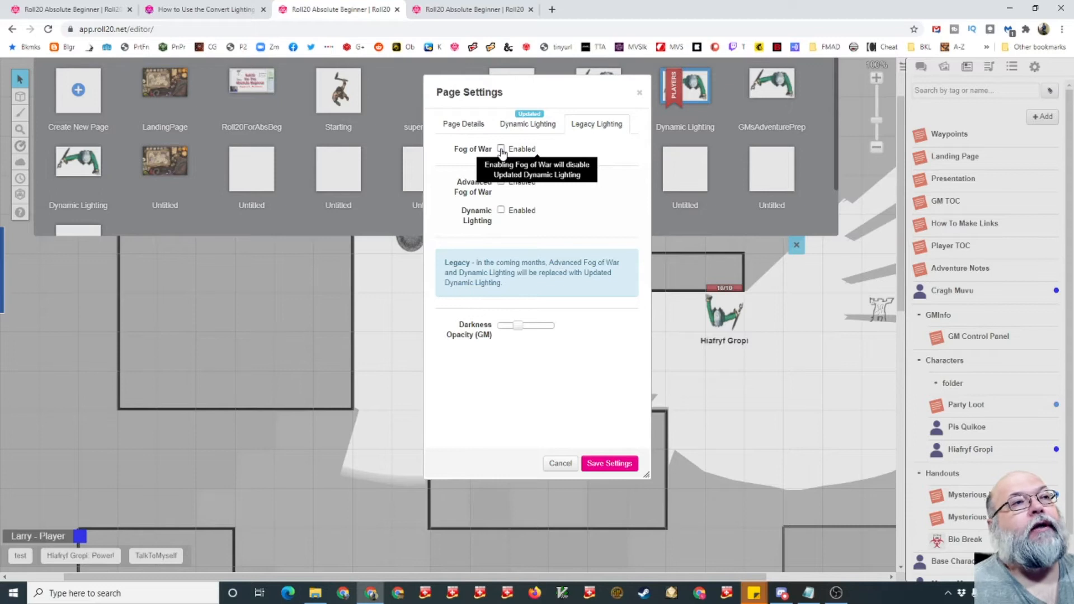
left_click(541, 126)
scroll(654, 347, "down", 1)
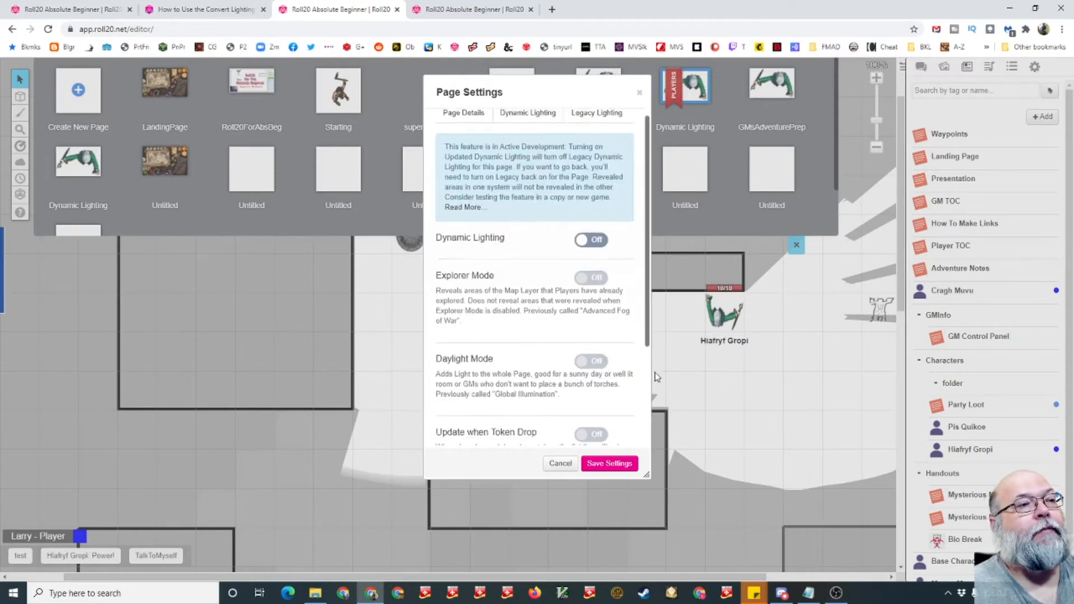
scroll(660, 422, "down", 3)
scroll(559, 280, "up", 3)
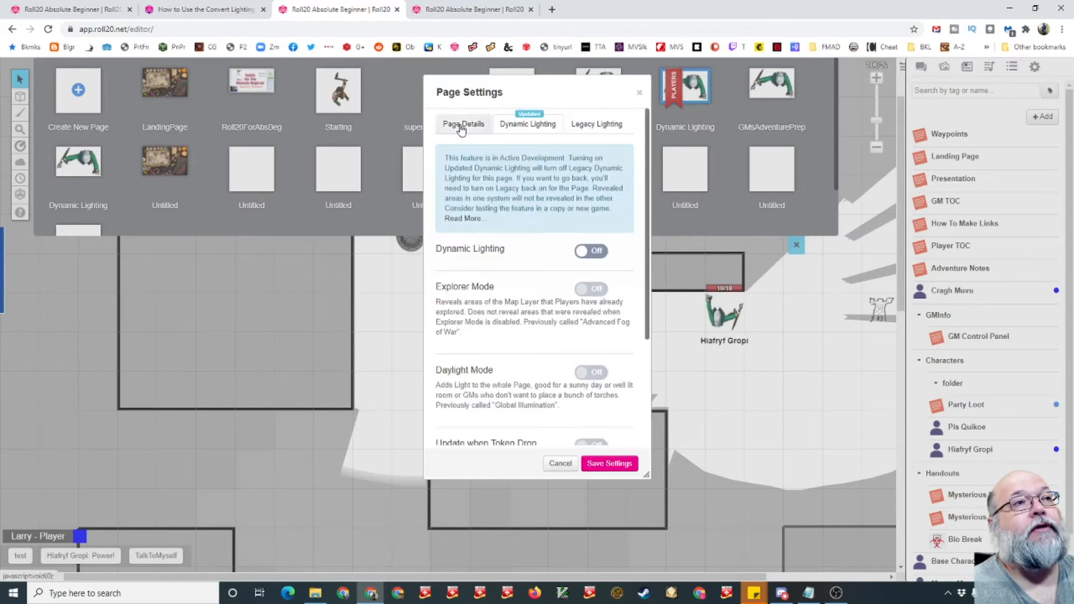
left_click(460, 126)
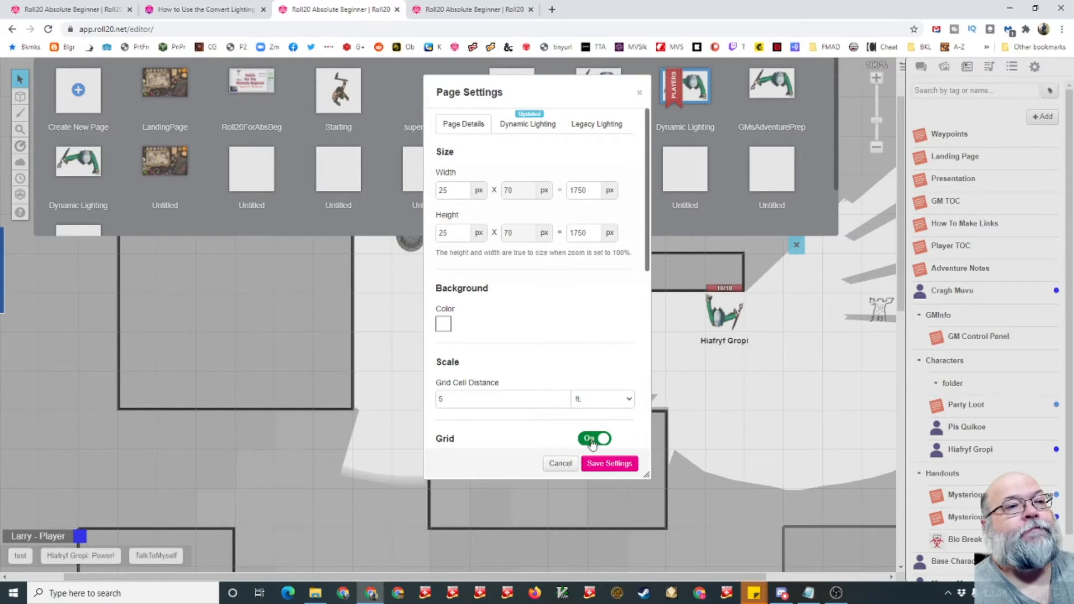
left_click(571, 465)
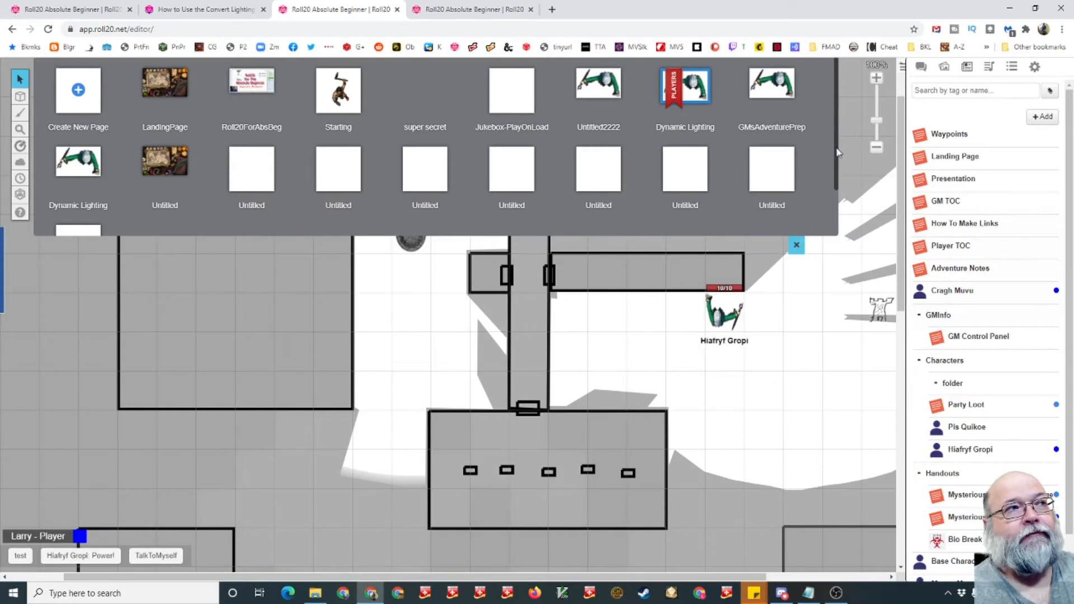
- Close the page toolbar and open the settings of the Hiafryf Gropi character token
left_click_drag(839, 154, 840, 204)
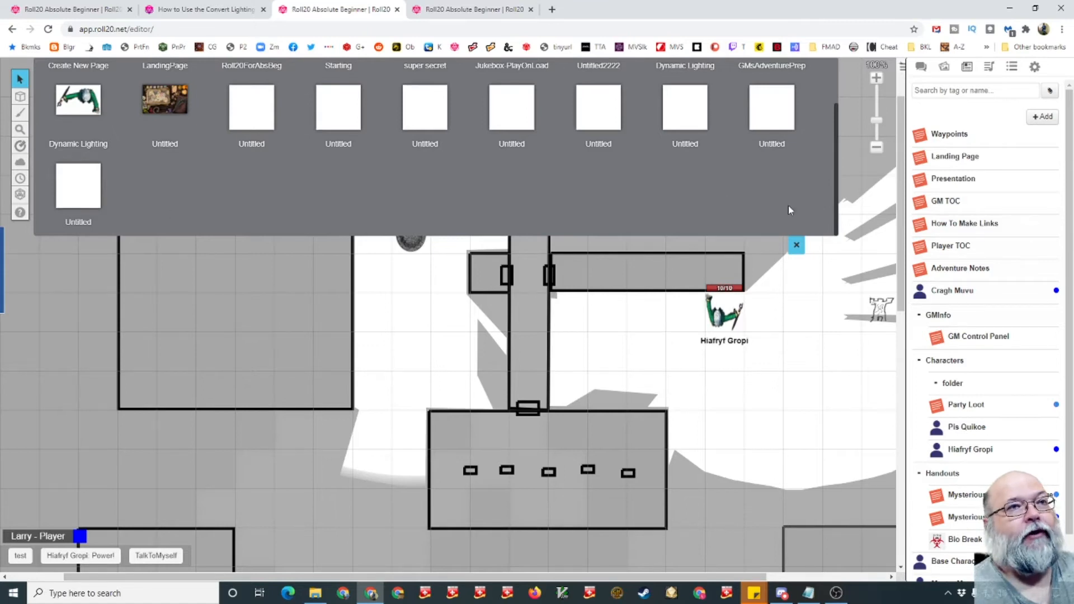
left_click(797, 246)
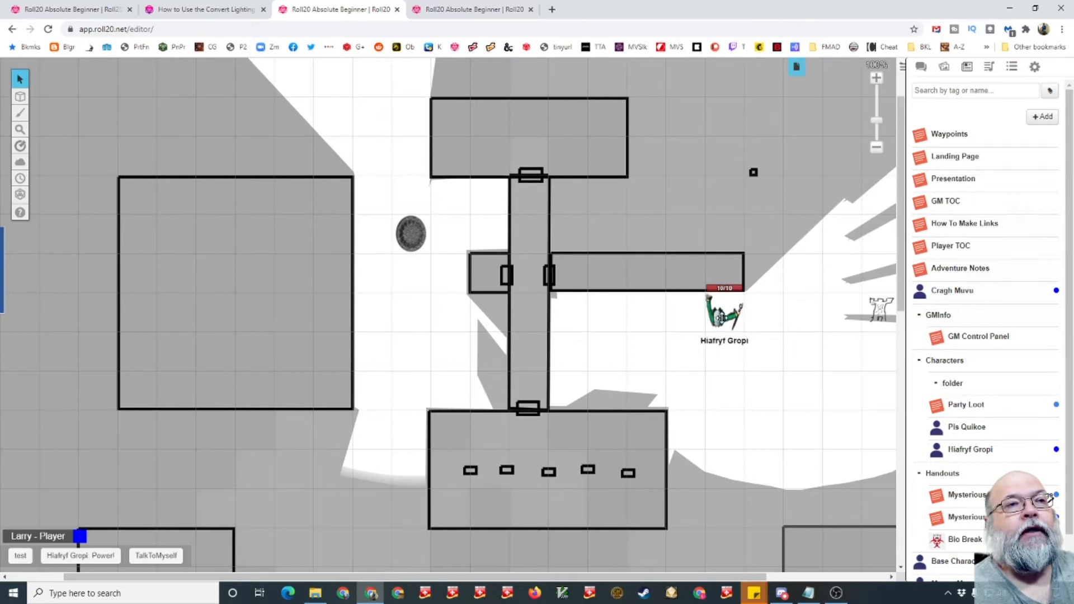
left_click(720, 317)
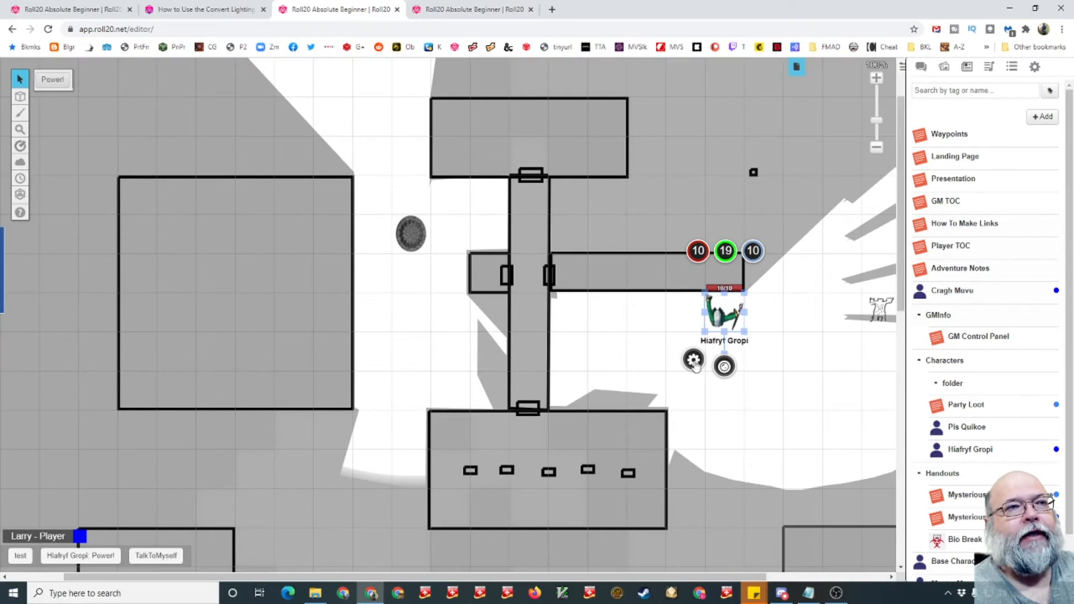
left_click(694, 361)
left_click(510, 157)
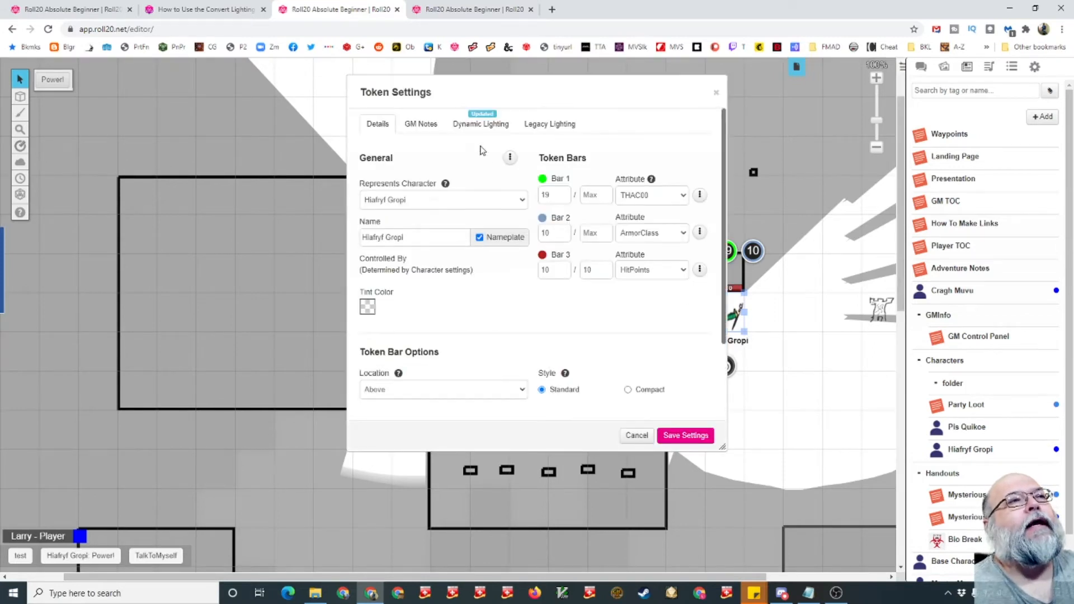
- Review the token's Dynamic Lighting, Legacy Lighting and GM Notes tabs
left_click(483, 126)
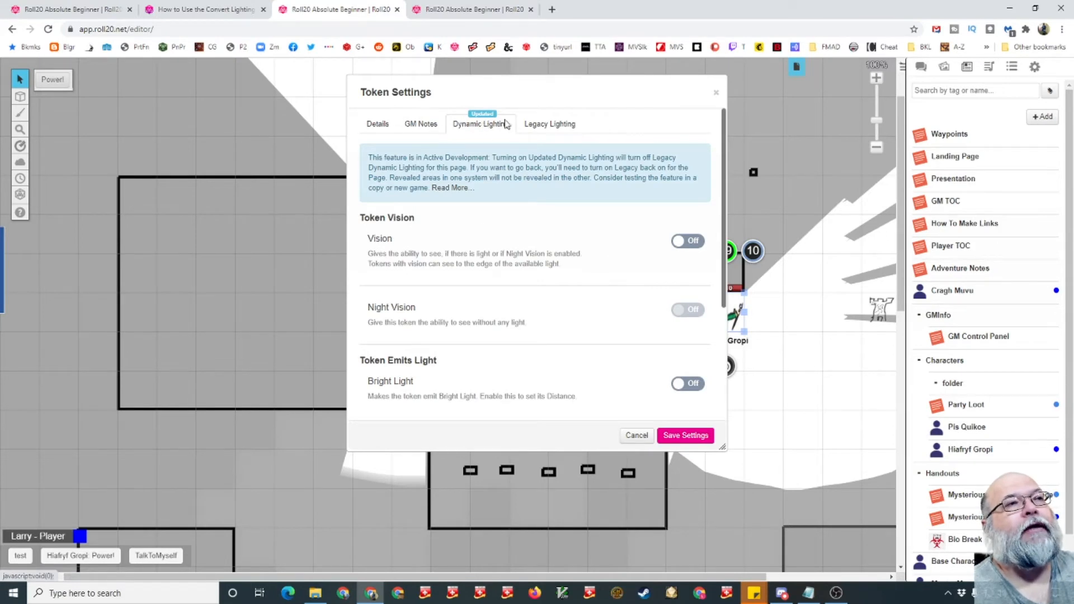
left_click(551, 128)
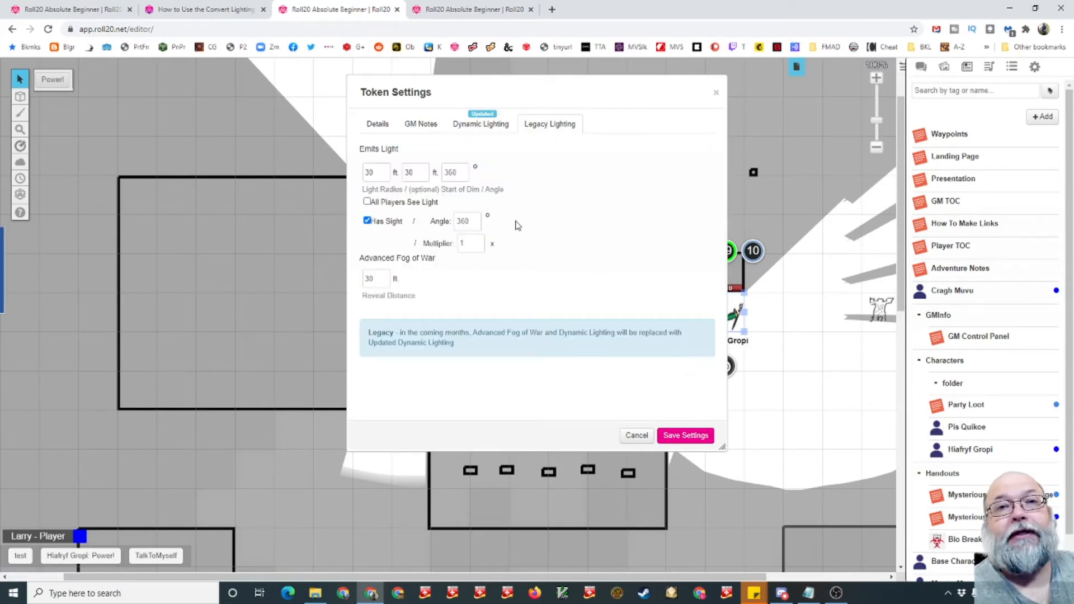
left_click(424, 124)
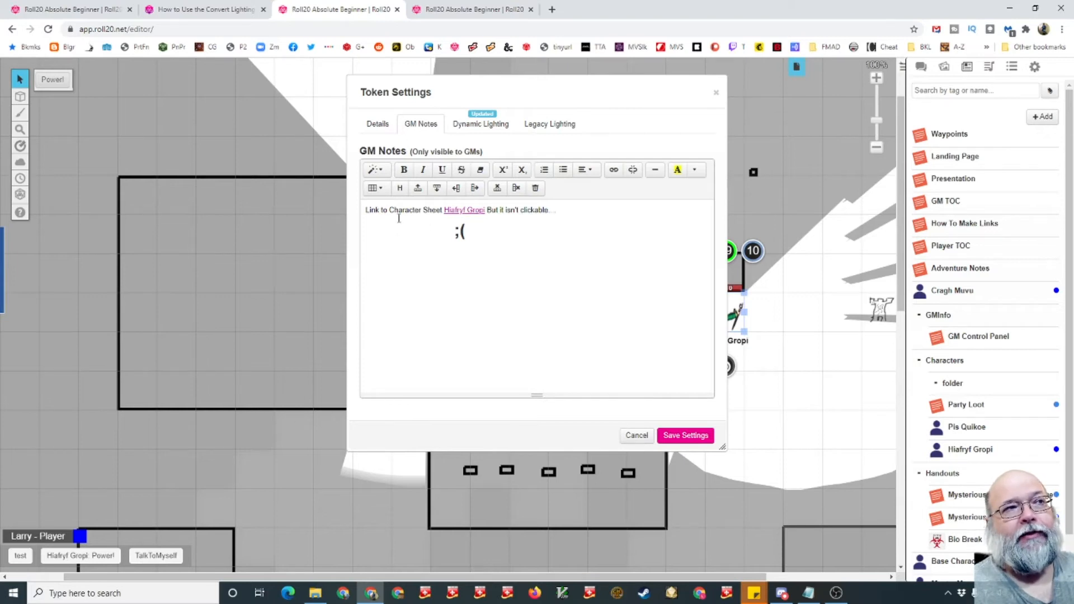
triple_click(464, 211)
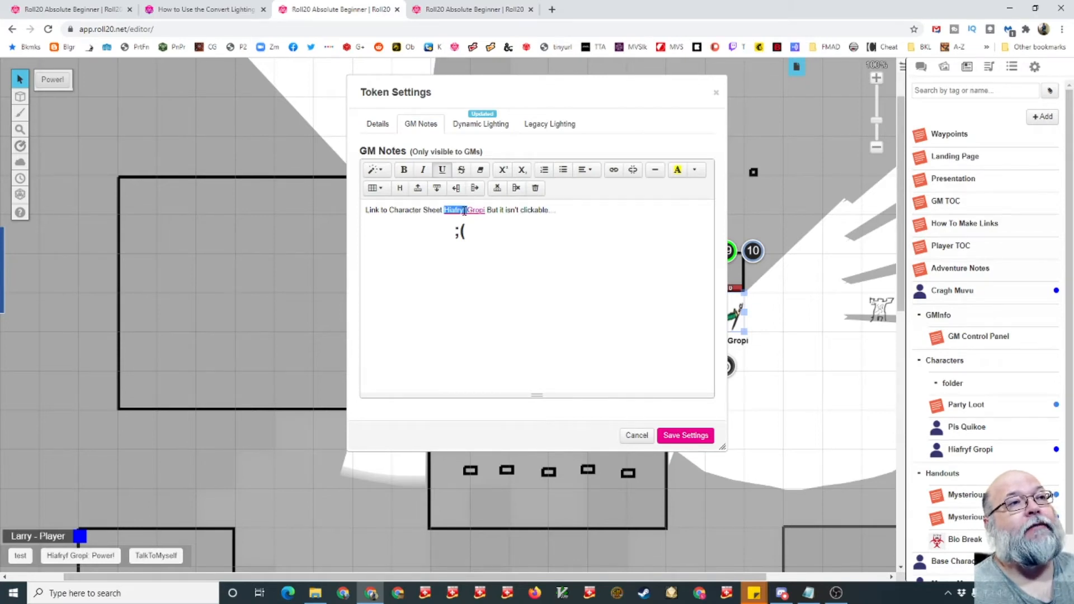
left_click(518, 229)
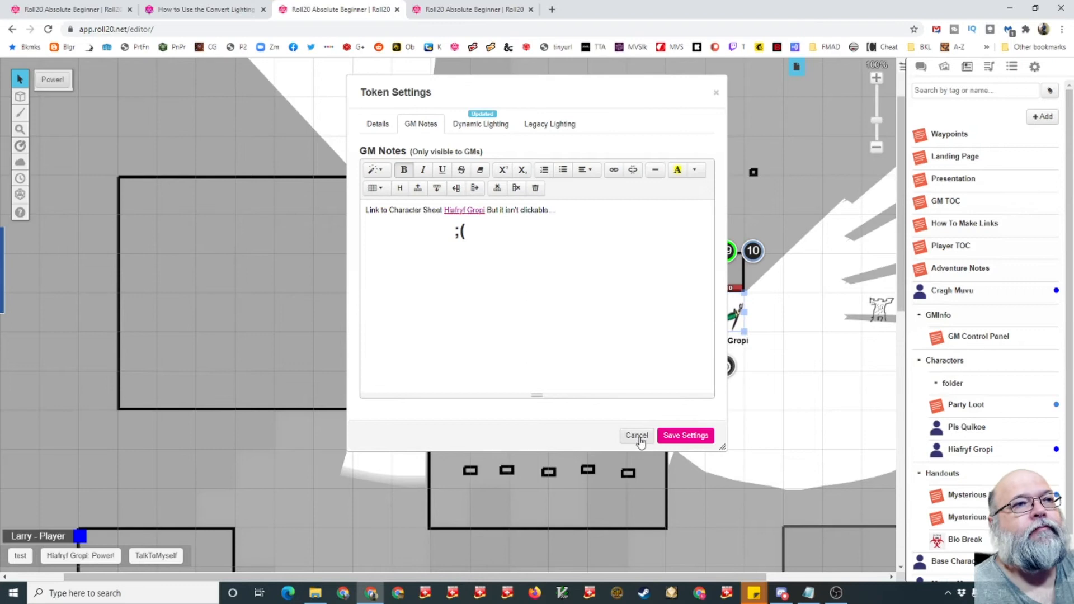
- Examine the token's Details tab and its player permissions for the nameplate
left_click(376, 130)
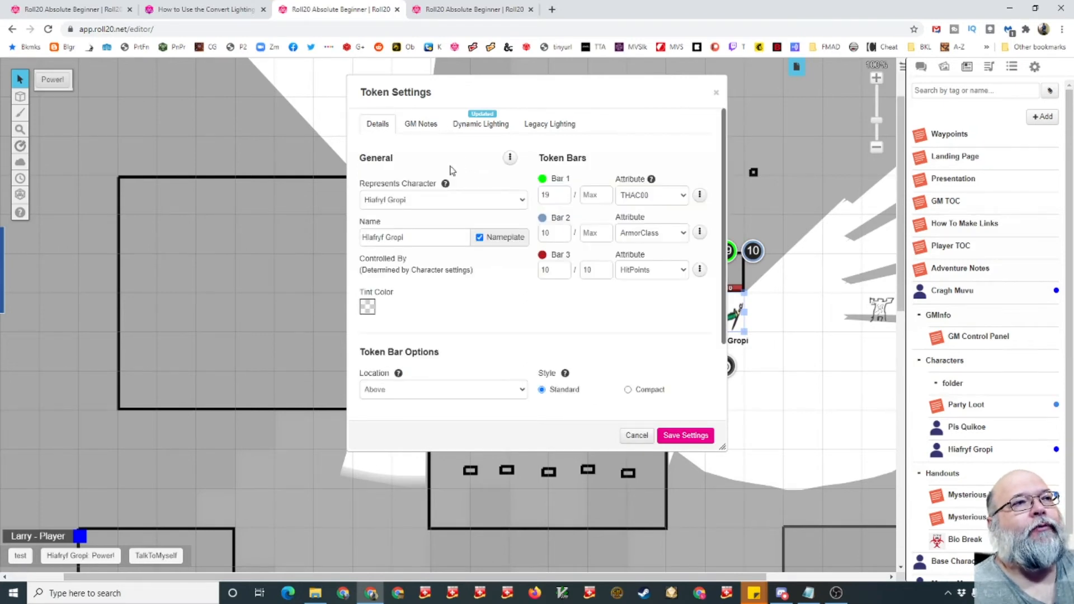
mouse_move(480, 239)
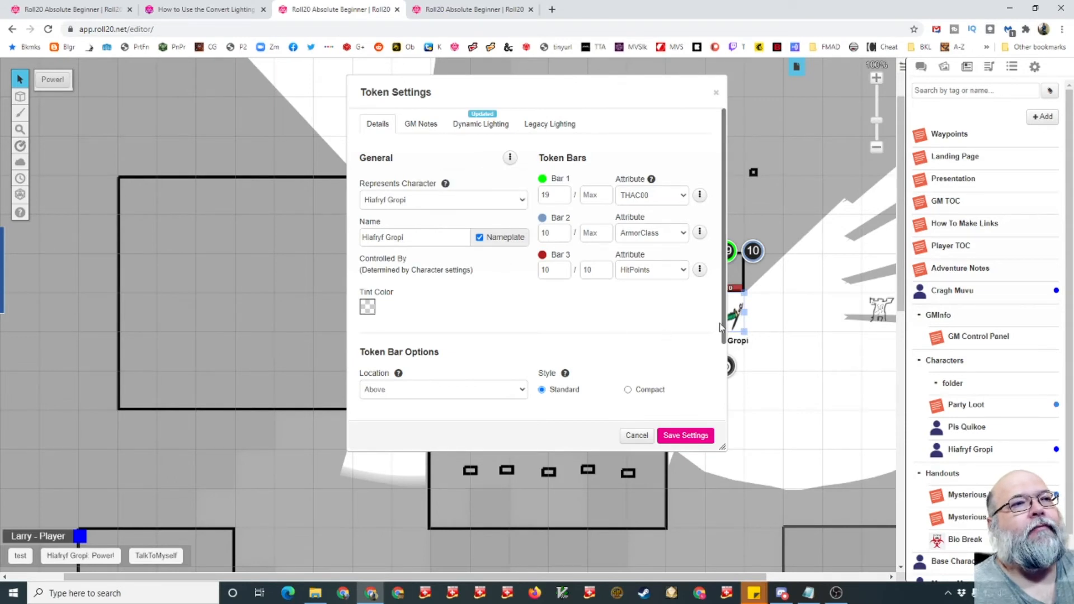
left_click_drag(724, 326, 716, 291)
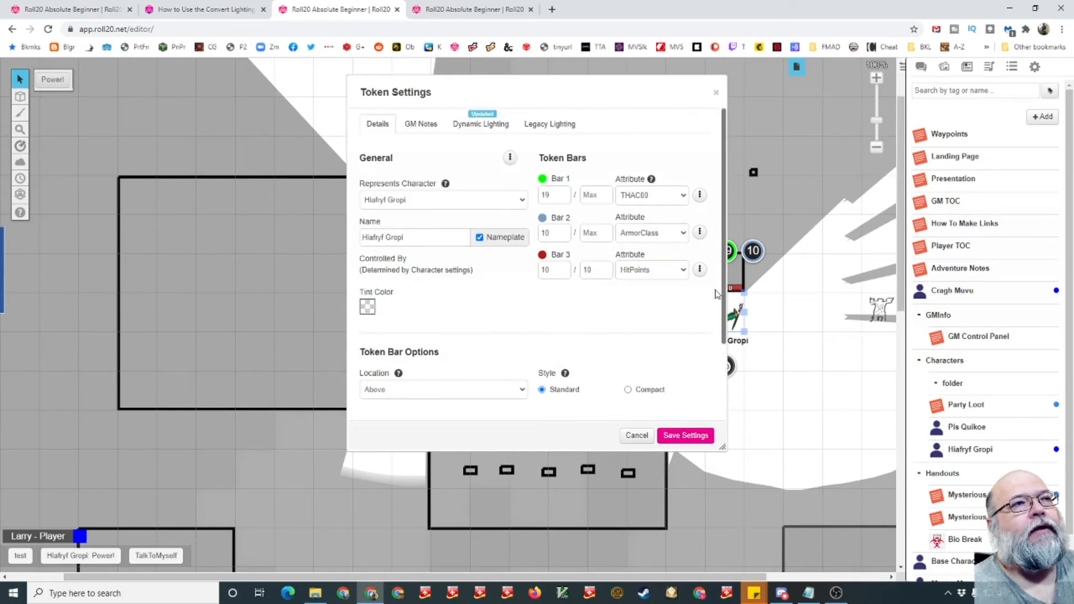
left_click(510, 158)
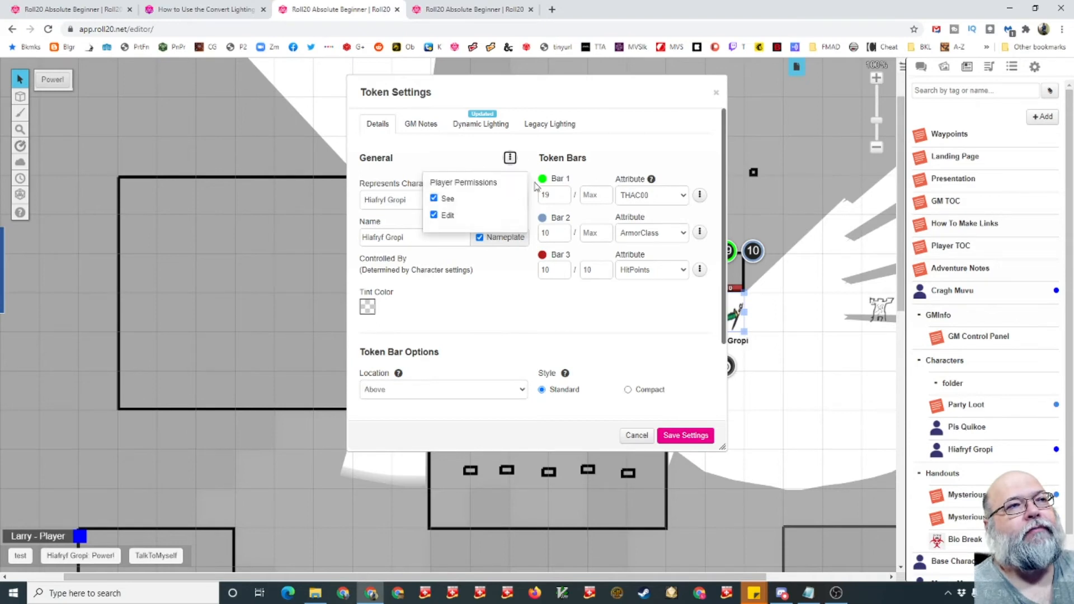
mouse_move(510, 159)
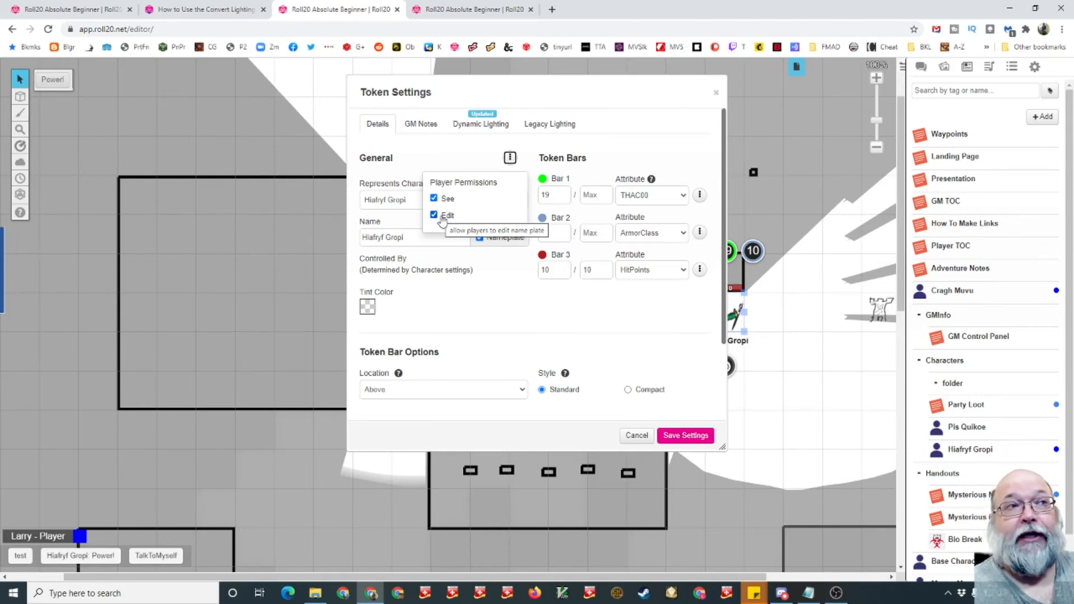
- Switch to the player-view tab and open the same token's settings there
left_click(476, 9)
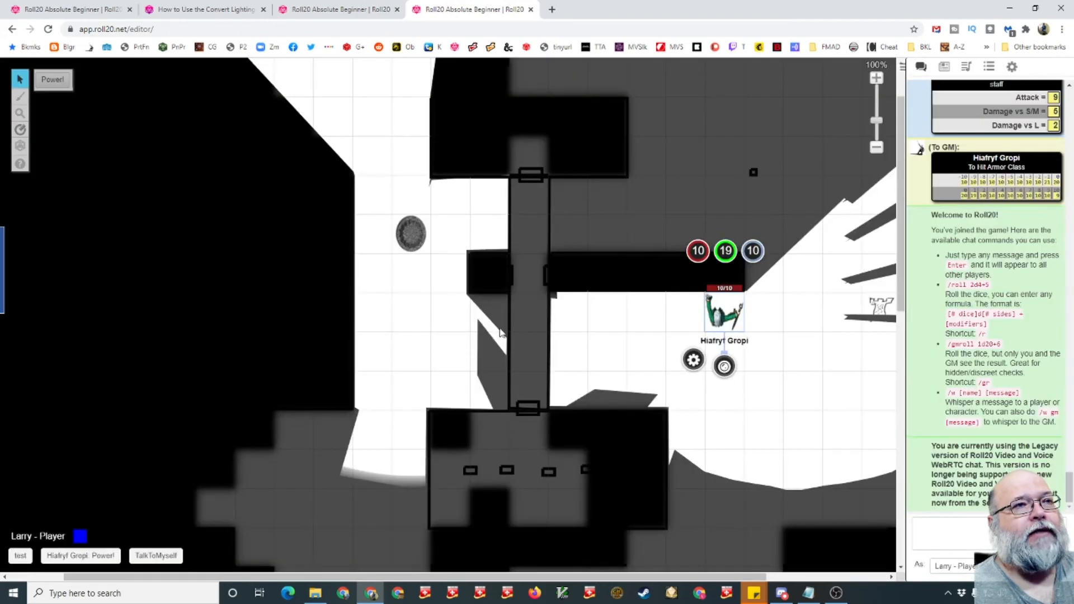
left_click(692, 361)
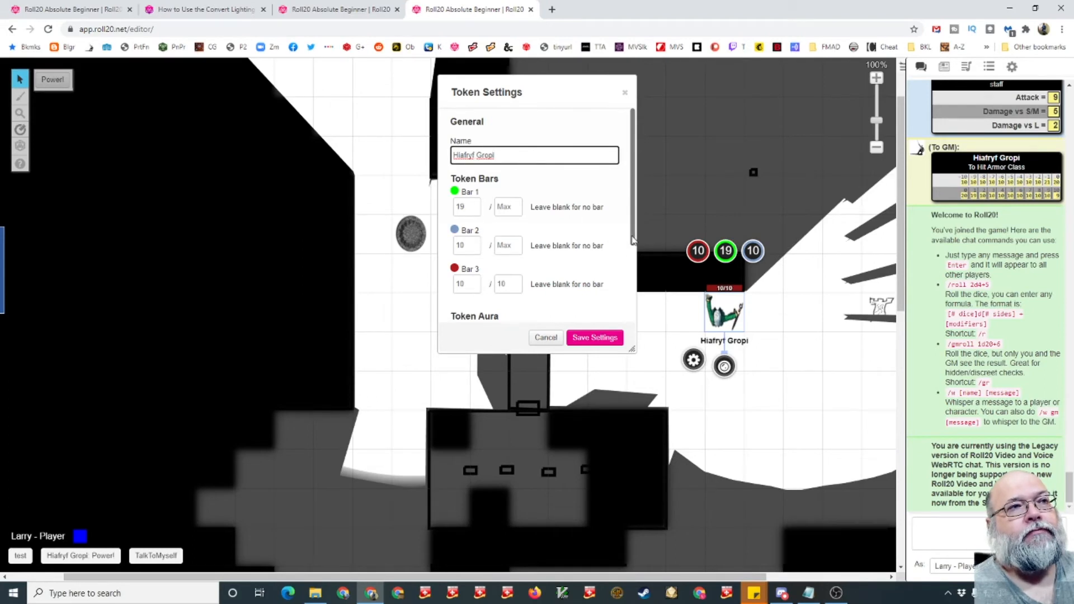
- Scroll through the token's bars and aura settings in player view, then close the dialog
scroll(633, 240, "down", 3)
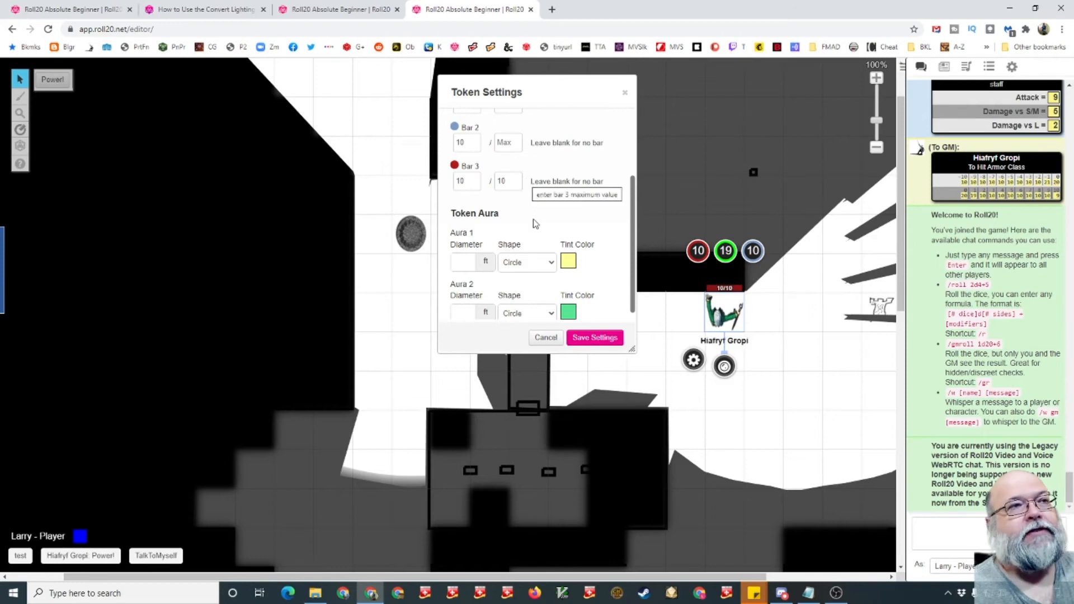
scroll(632, 259, "down", 1)
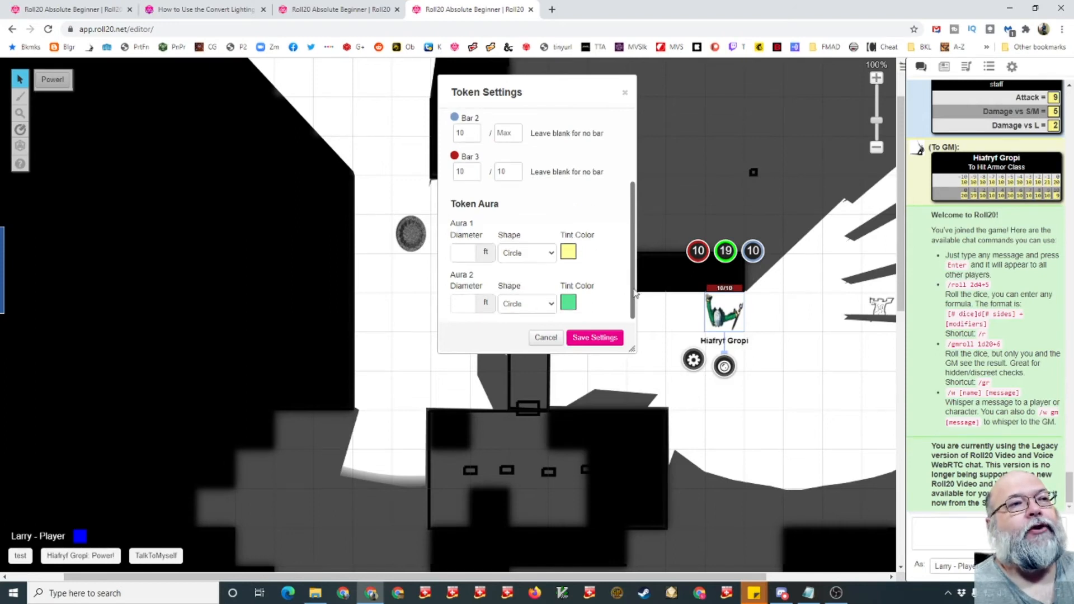
key("Escape")
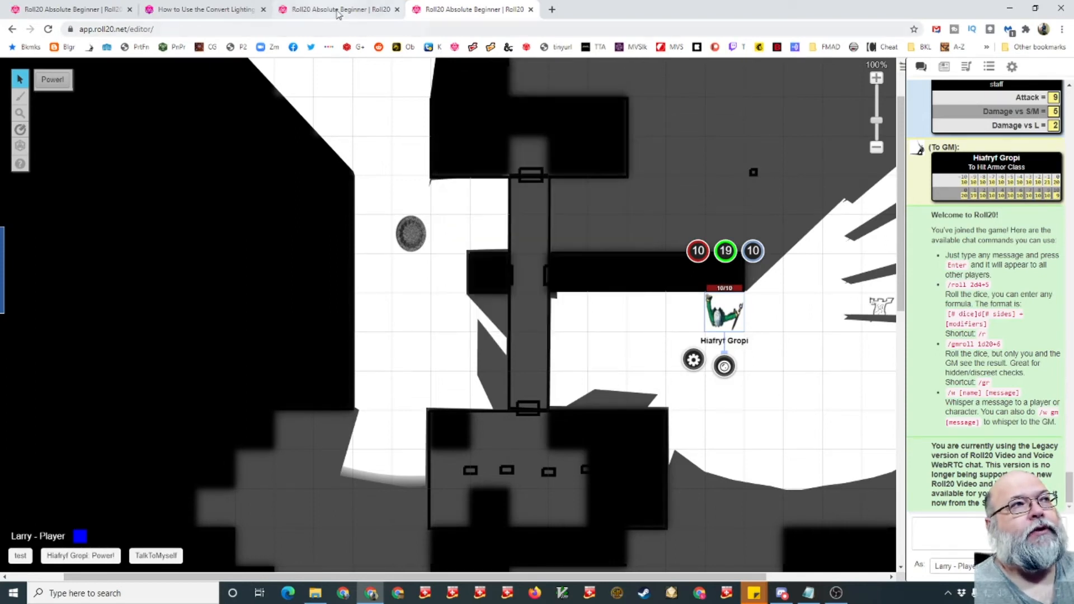
- Compare the Hiafryf Gropi token's settings between the GM view and the player view, cancelling each dialog
left_click(338, 12)
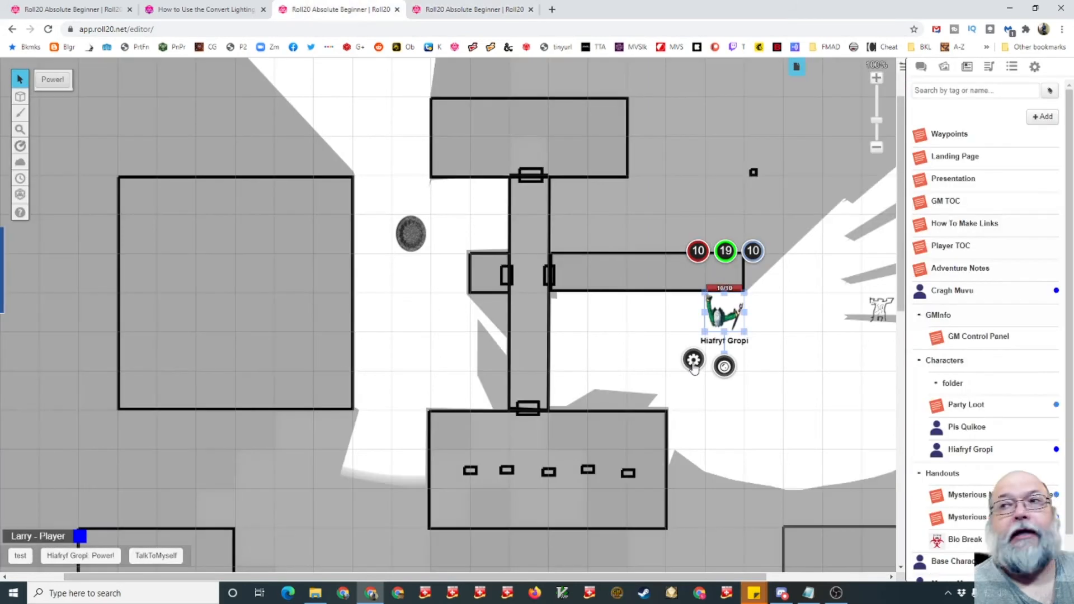
left_click(693, 360)
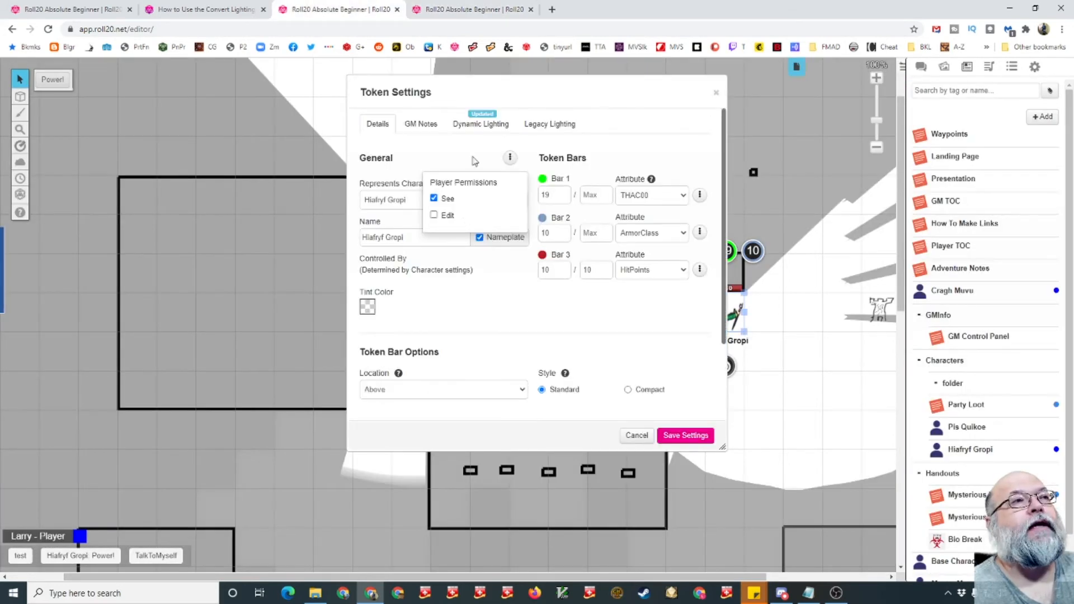
left_click(462, 9)
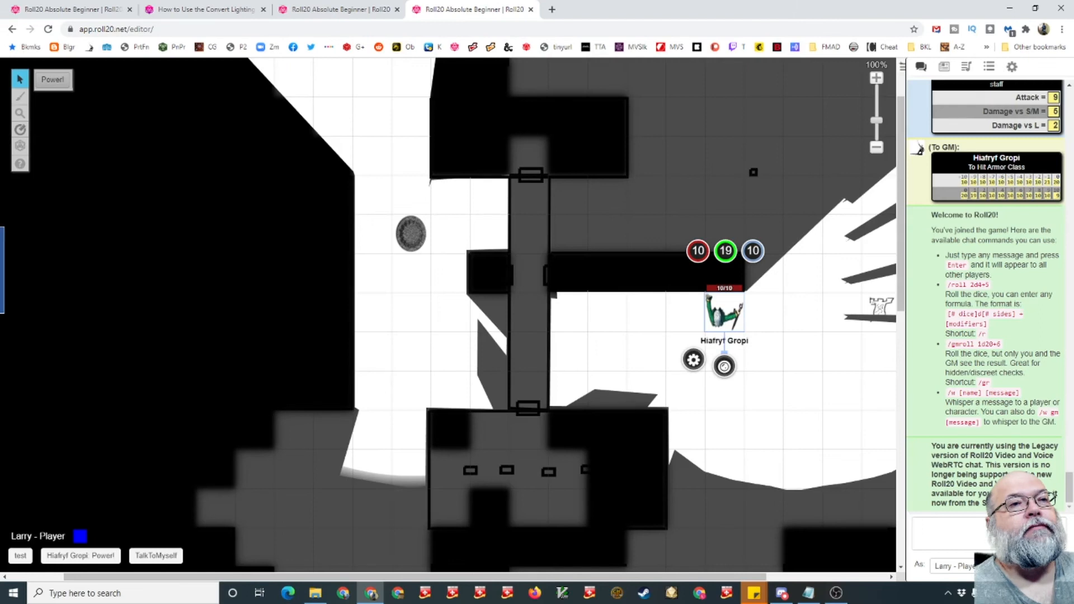
left_click(722, 320)
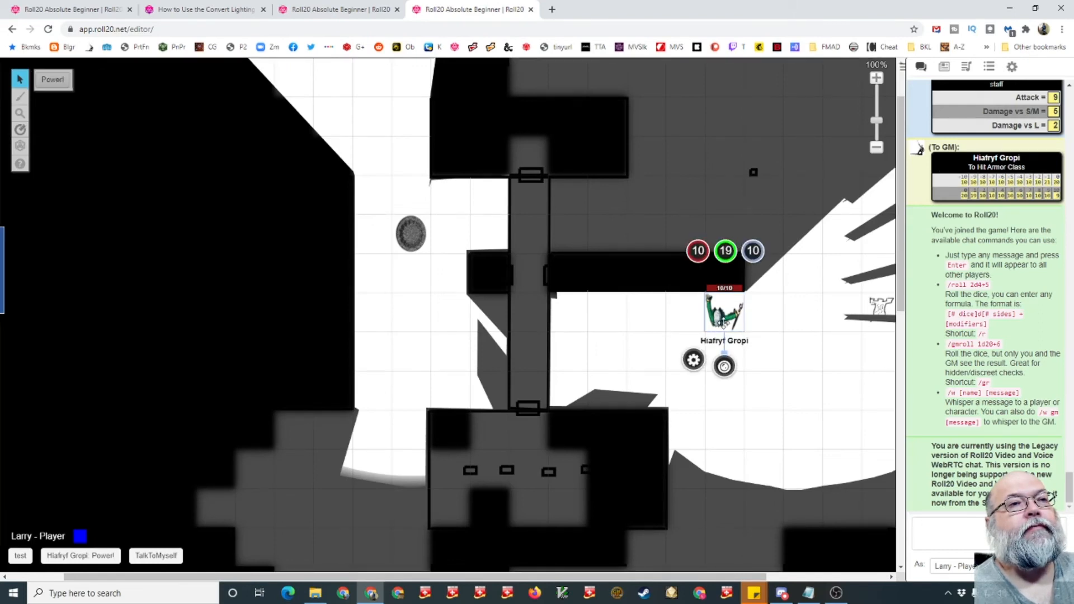
left_click(694, 360)
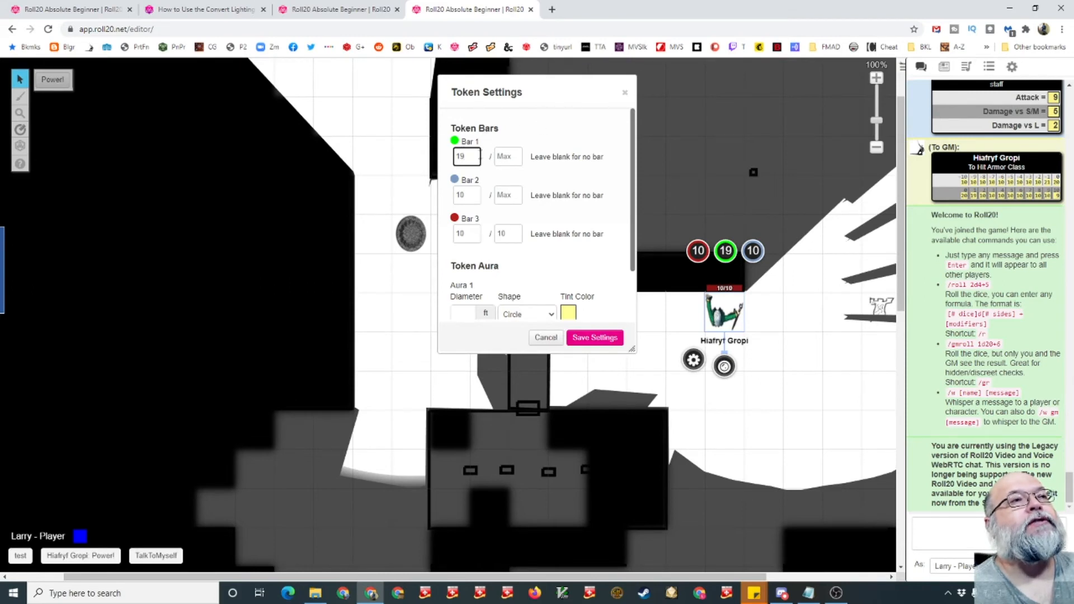
double_click(461, 156)
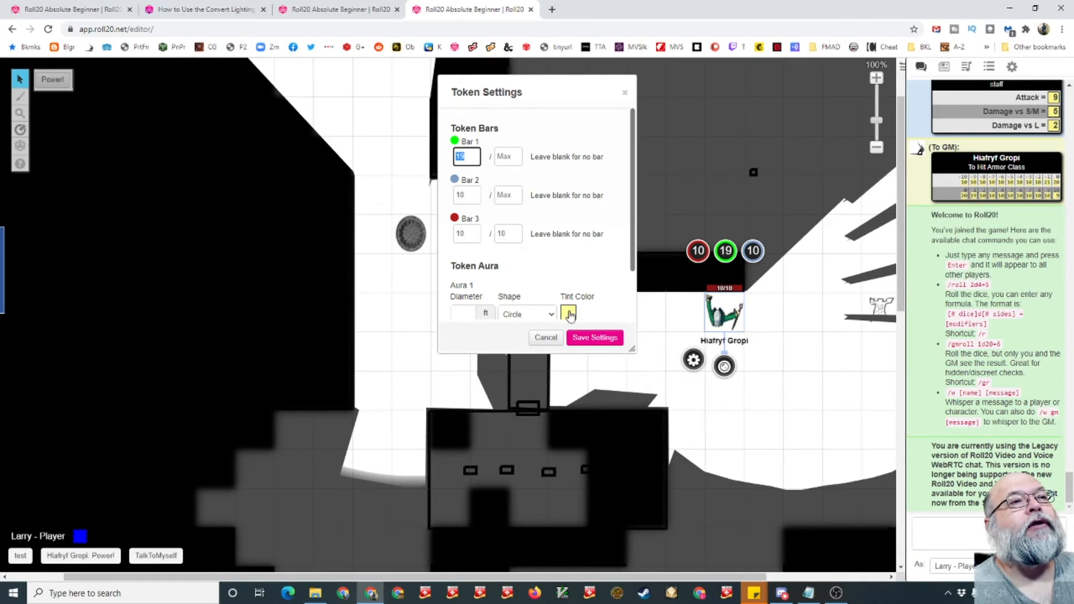
left_click(552, 340)
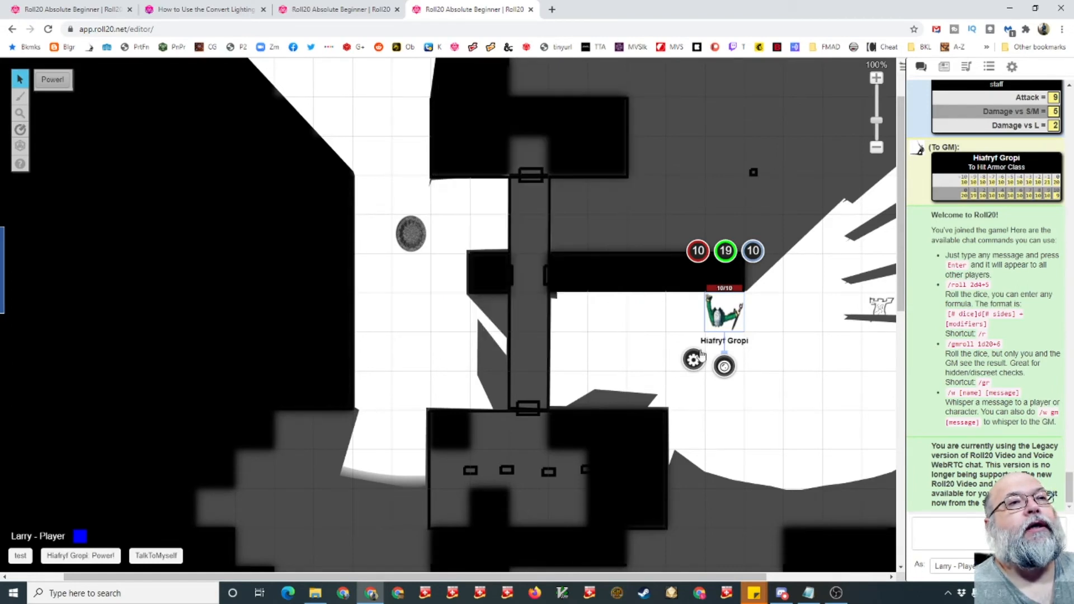
left_click(794, 362)
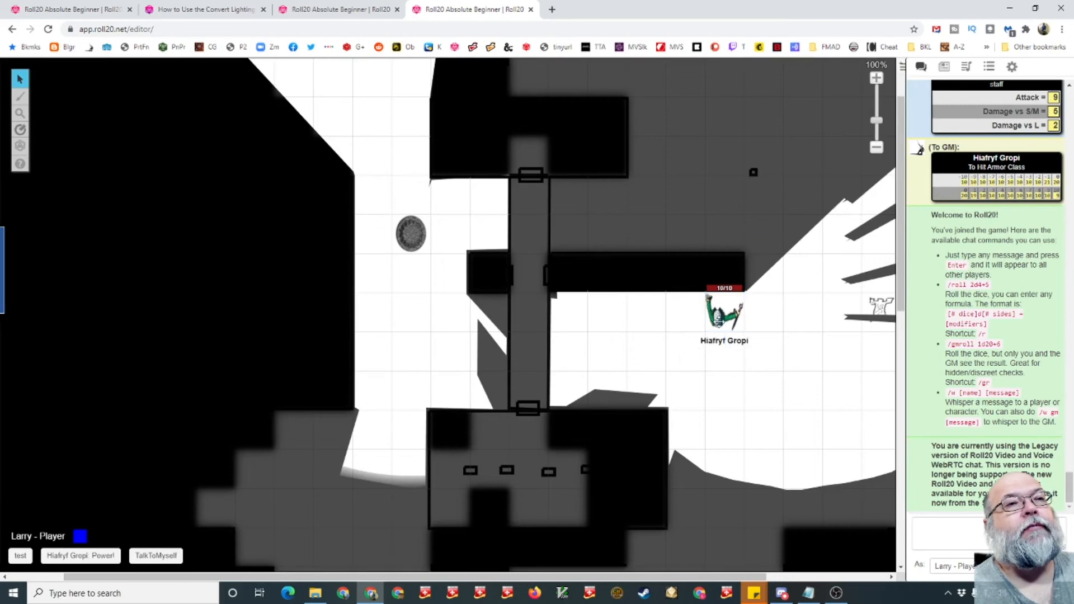
- In GM view, open the token's nameplate player permissions and save the token settings
left_click(358, 9)
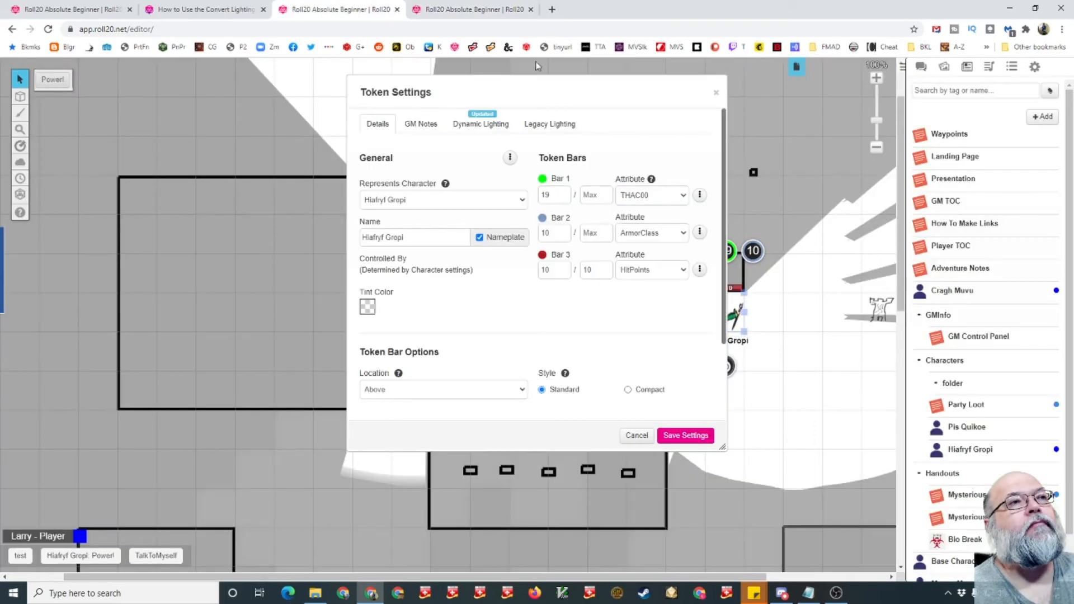
left_click(509, 157)
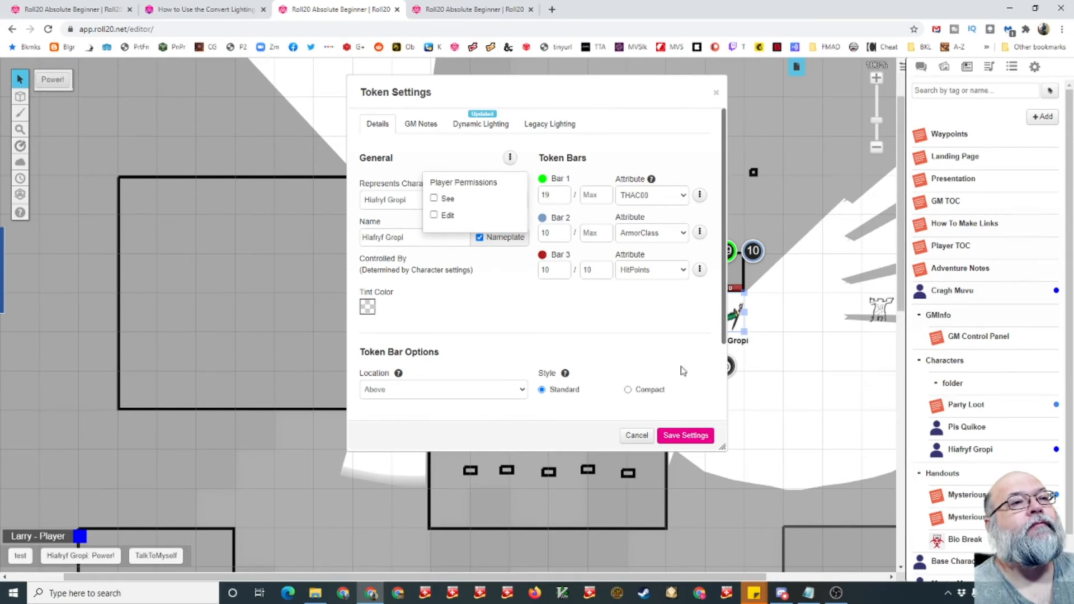
left_click(693, 435)
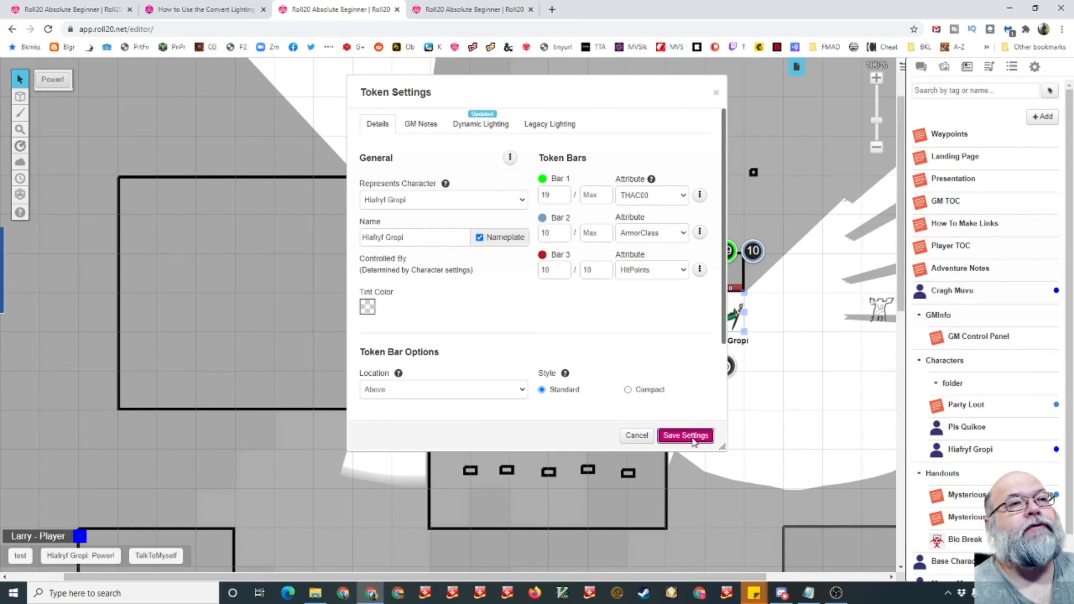
- Reopen the same token's settings in player view, scroll through them and cancel
left_click(477, 10)
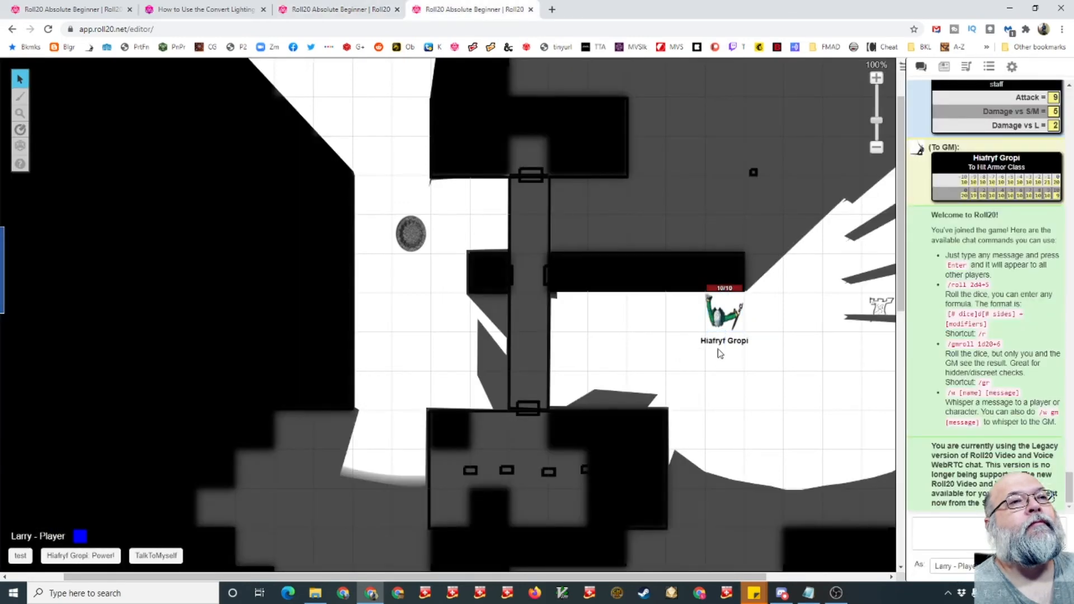
left_click(721, 311)
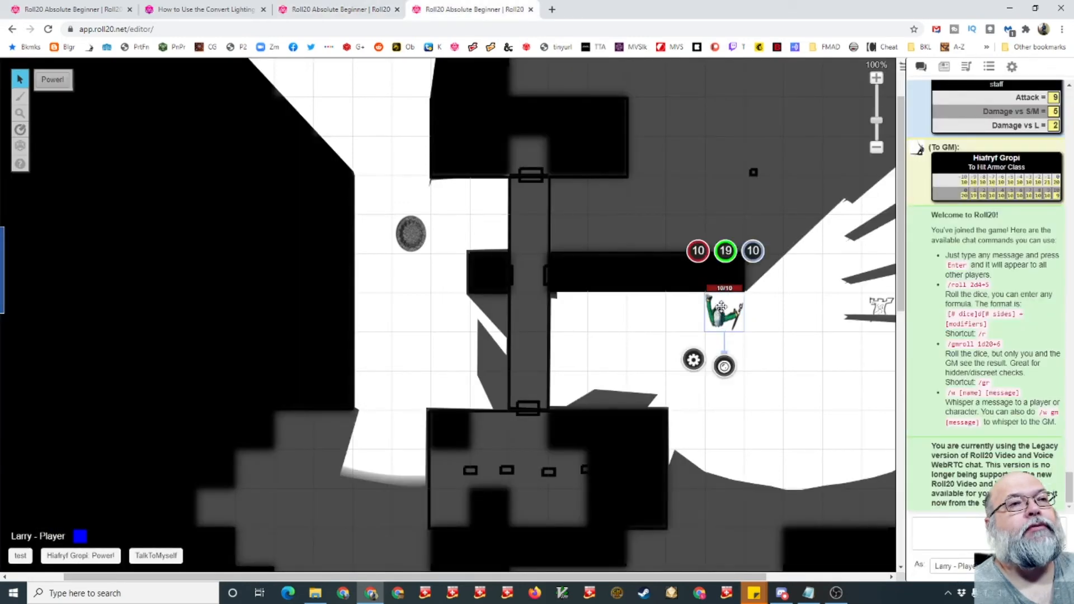
left_click(696, 367)
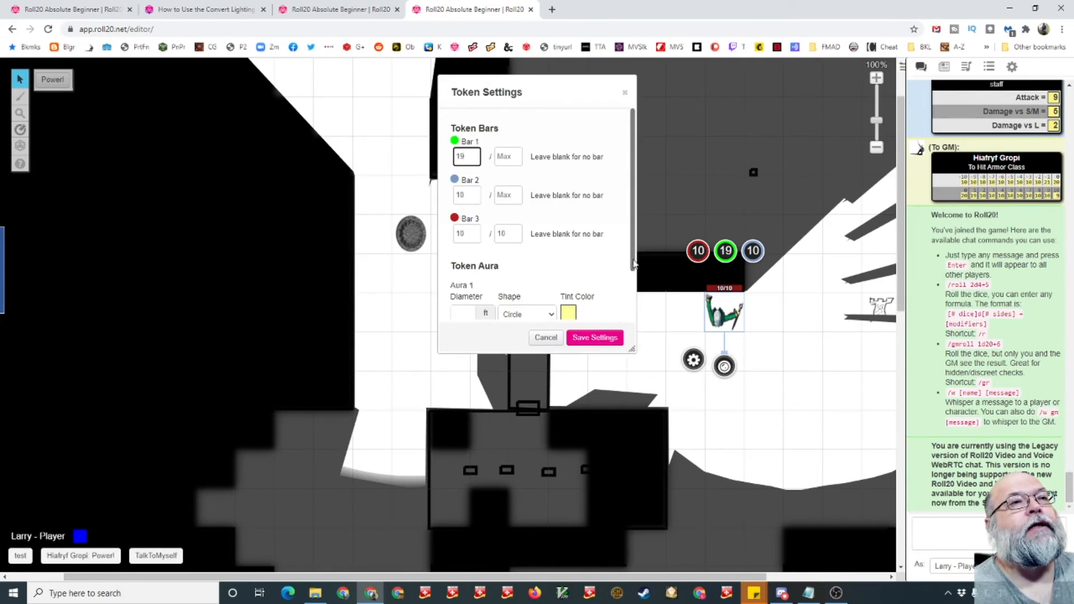
left_click(779, 356)
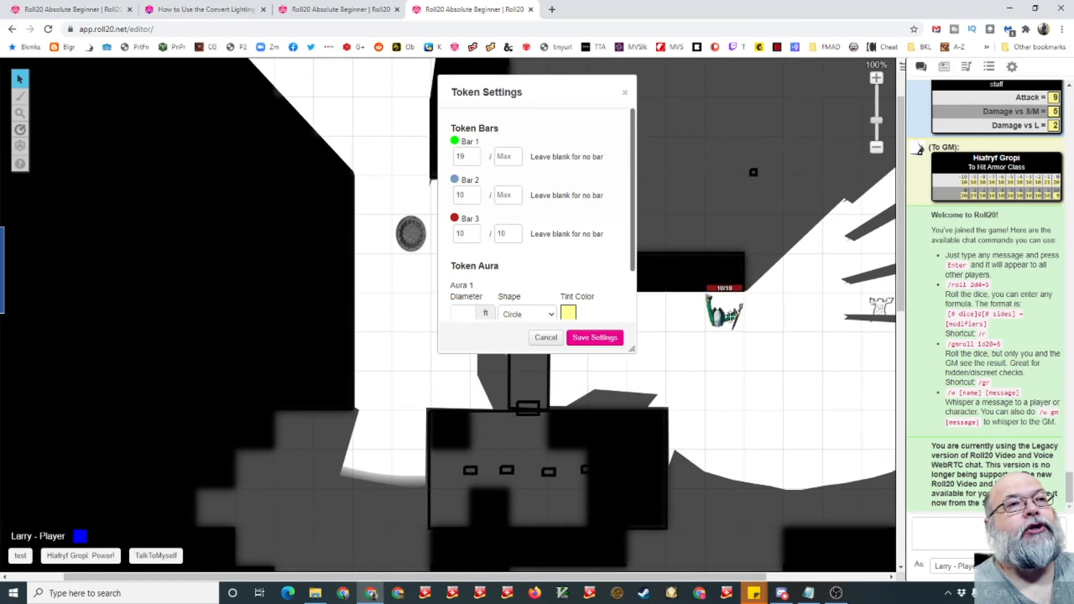
scroll(632, 263, "down", 1)
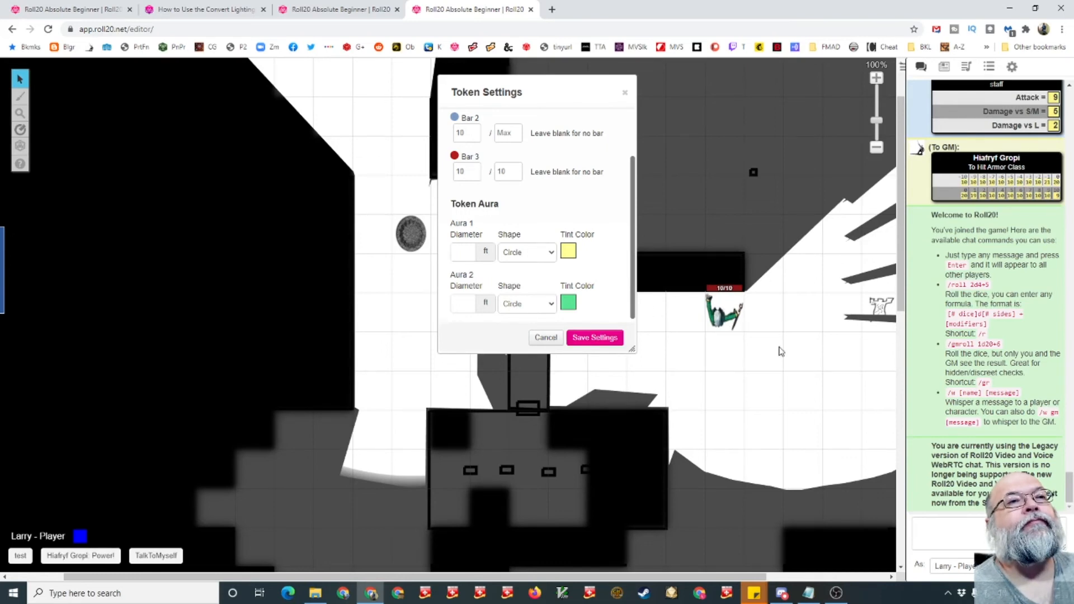
left_click(546, 338)
left_click(723, 327)
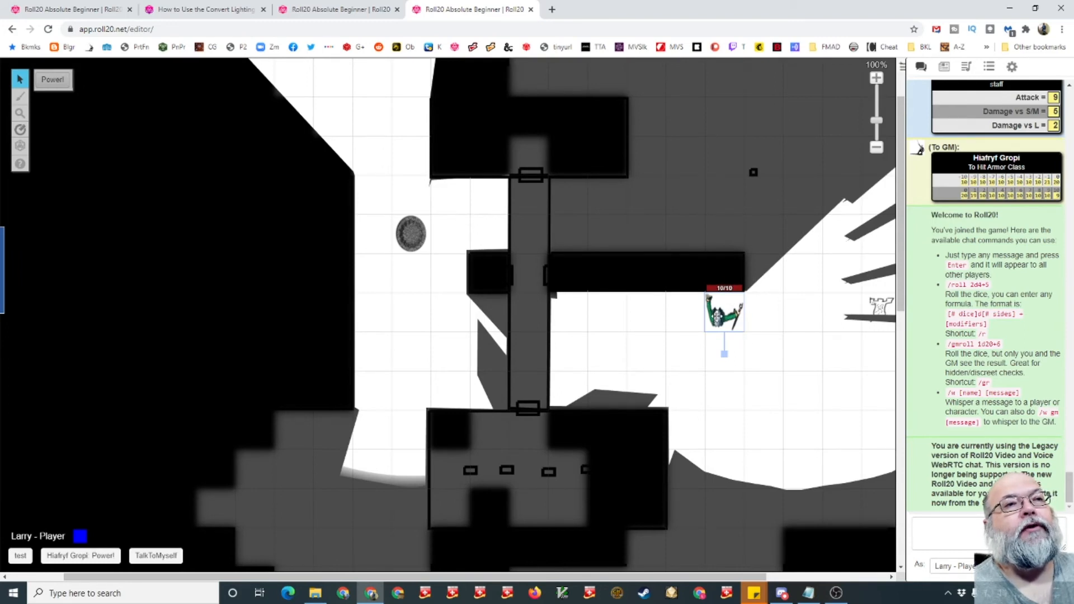
- In GM view, allow players to See and Edit the token's nameplate and save the token settings
left_click(340, 7)
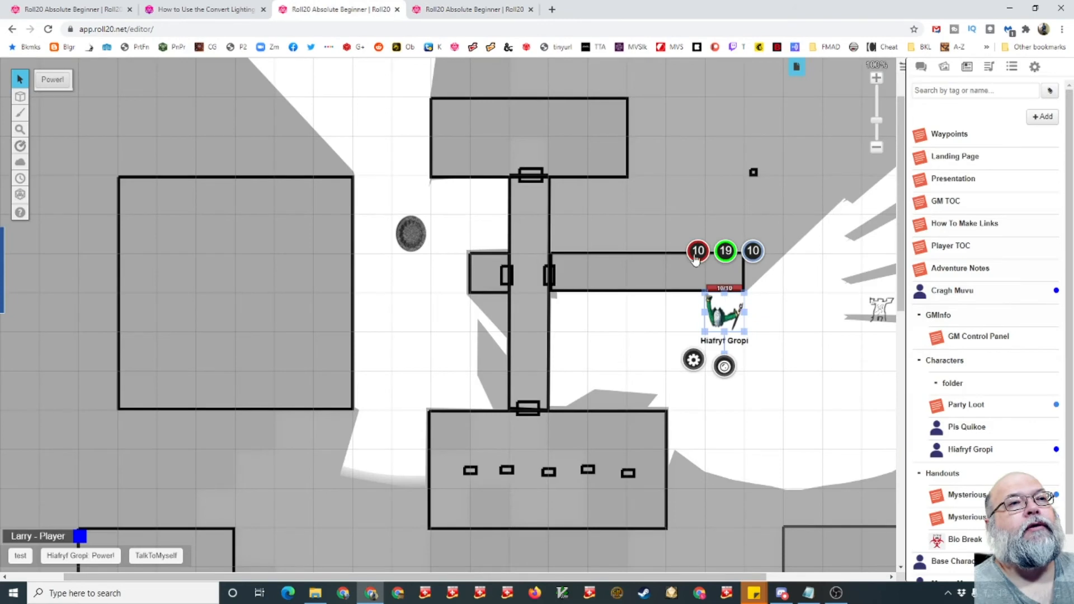
left_click(694, 360)
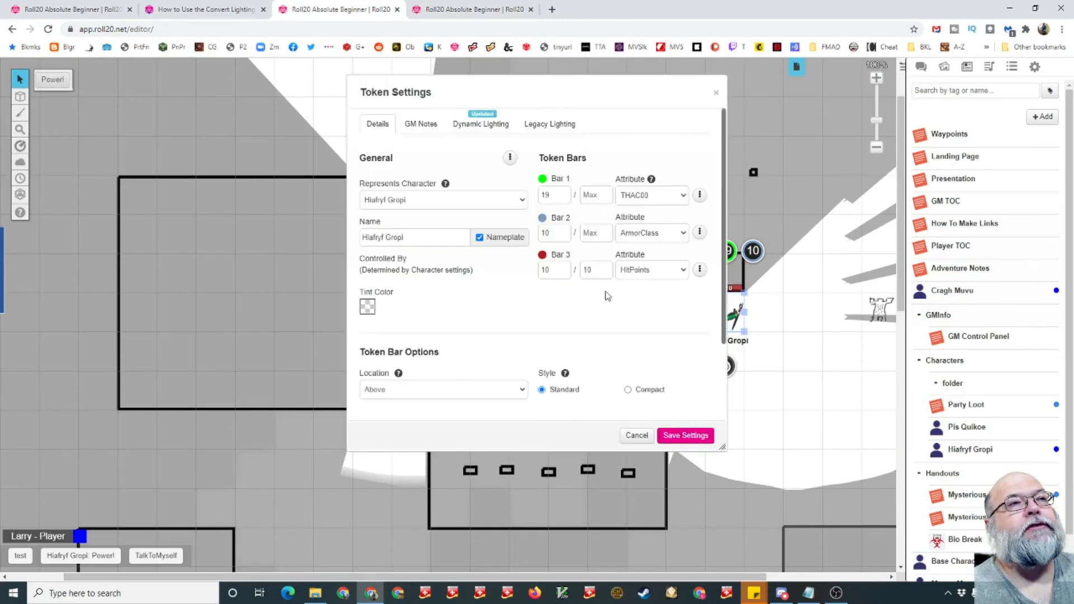
left_click(510, 158)
left_click(435, 200)
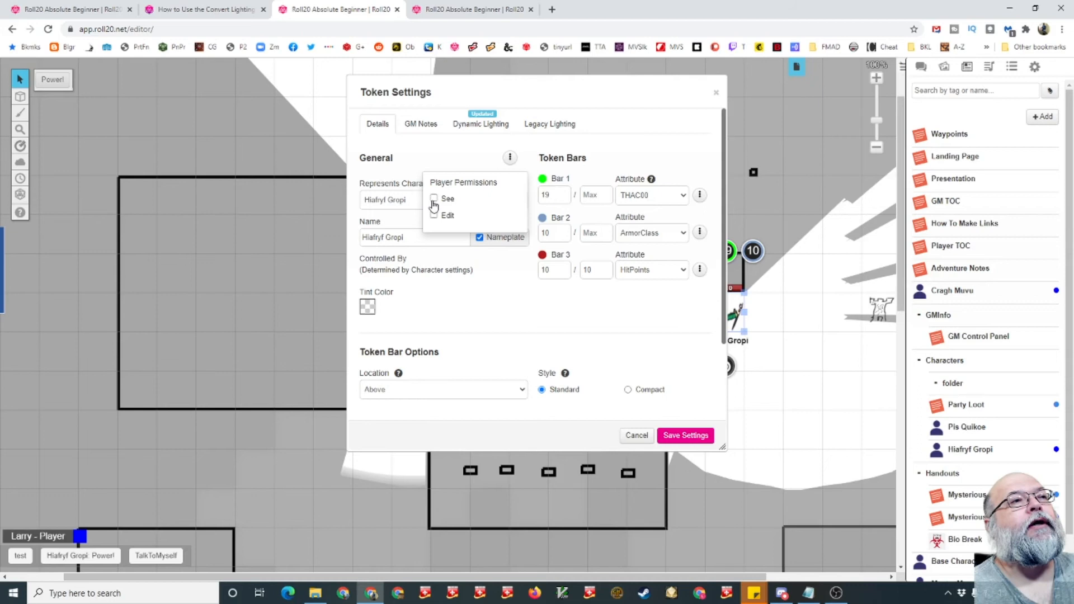
left_click(435, 216)
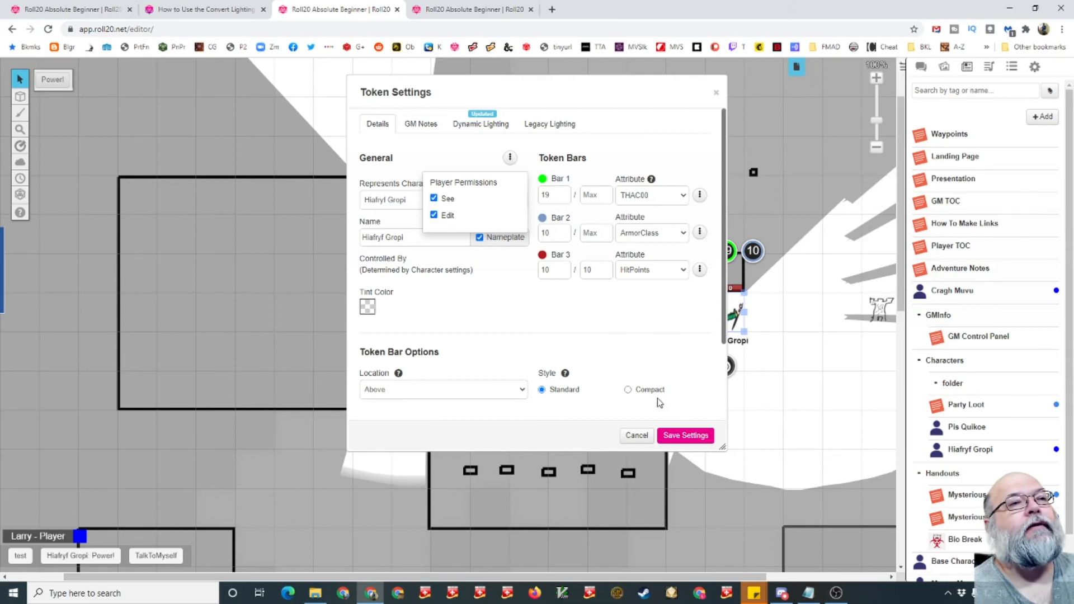
left_click(678, 438)
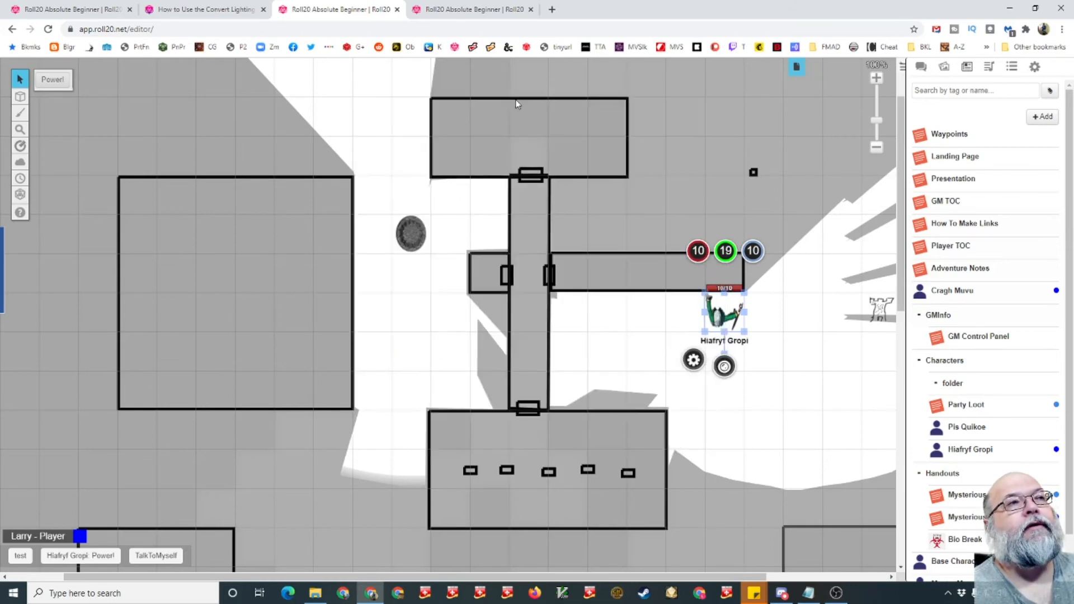
- Select and deselect the token in player view to check its nameplate
left_click(472, 10)
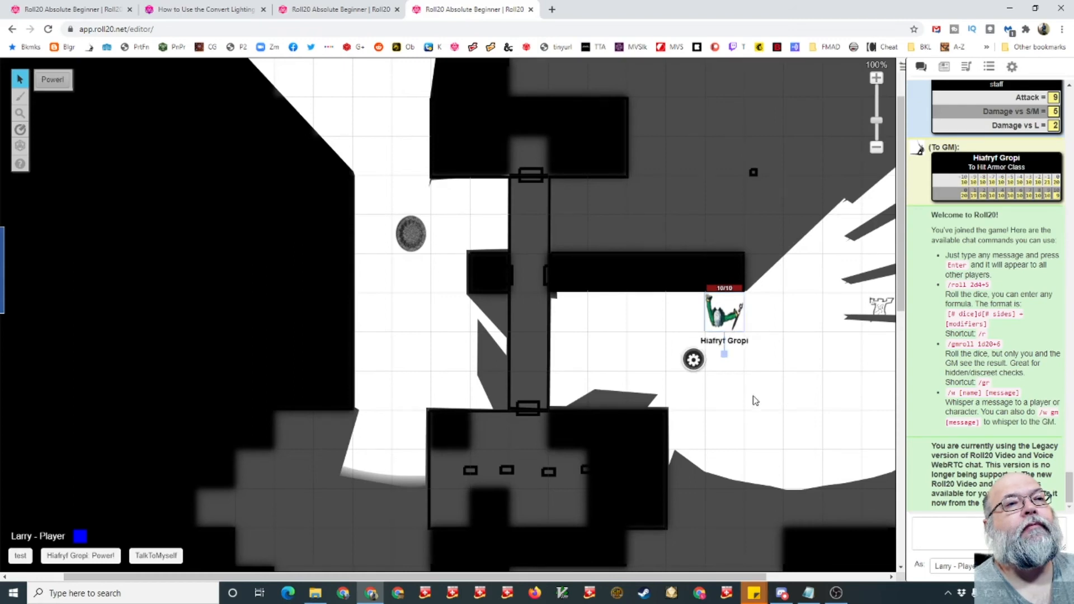
left_click(709, 313)
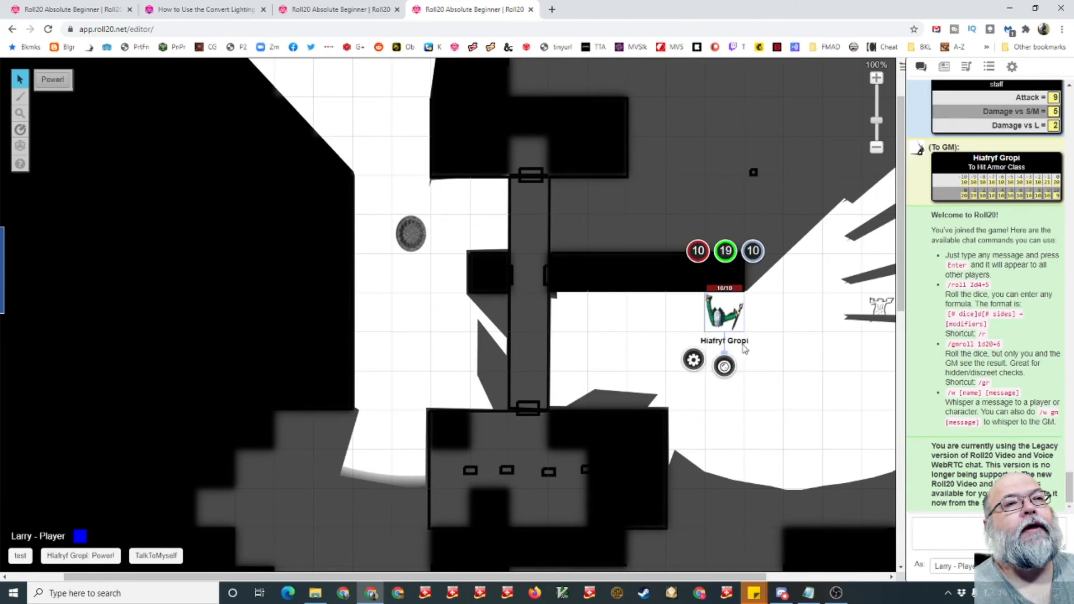
left_click(638, 351)
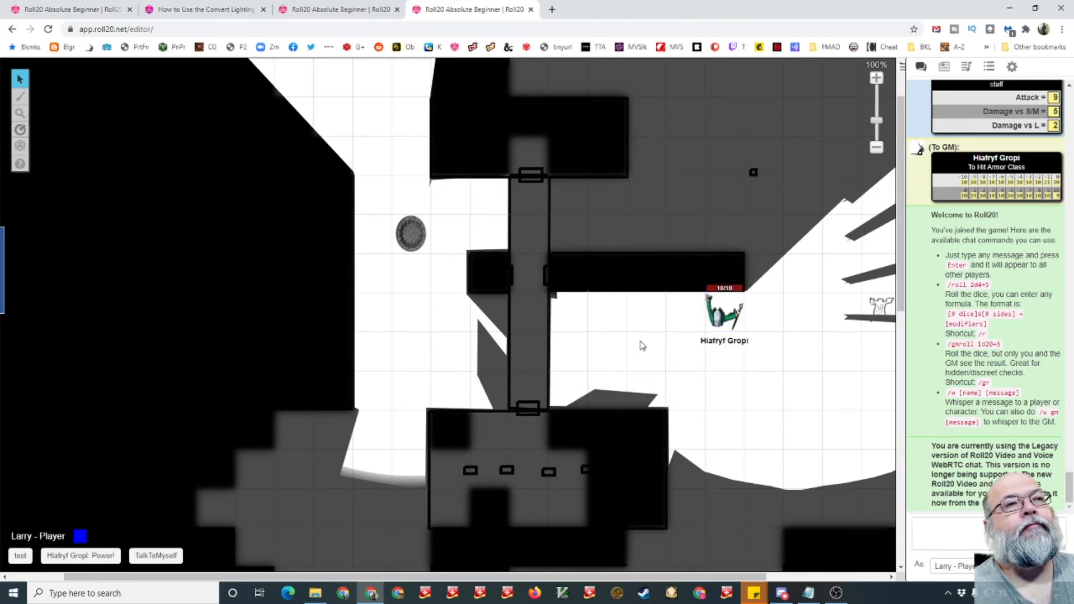
- Examine the Cragh Muvu character's journal entry, its edit and control settings, and its character sheet, then close it
left_click(338, 11)
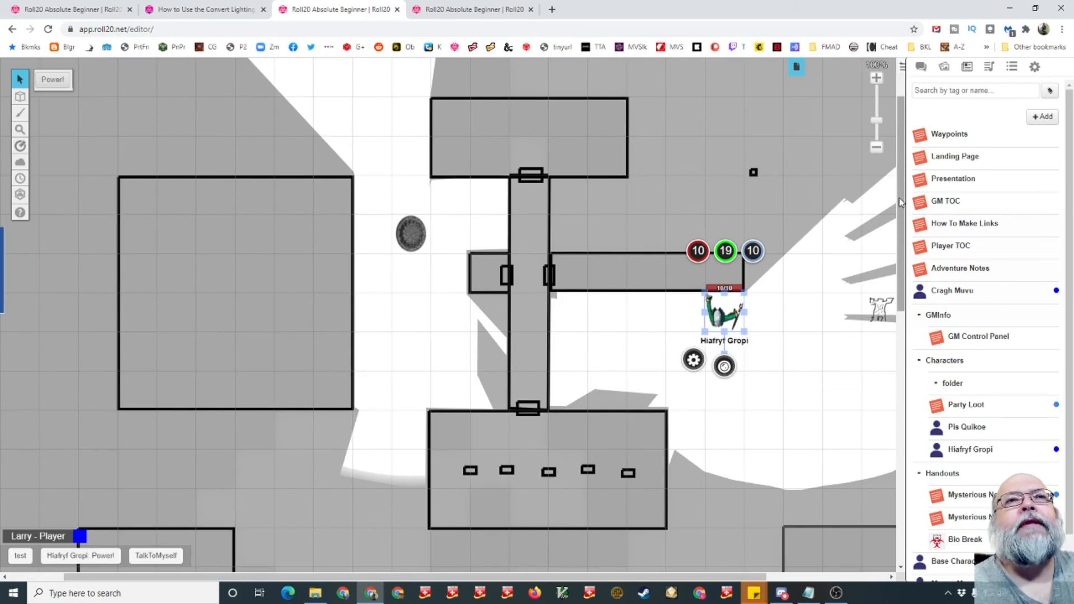
left_click(962, 292)
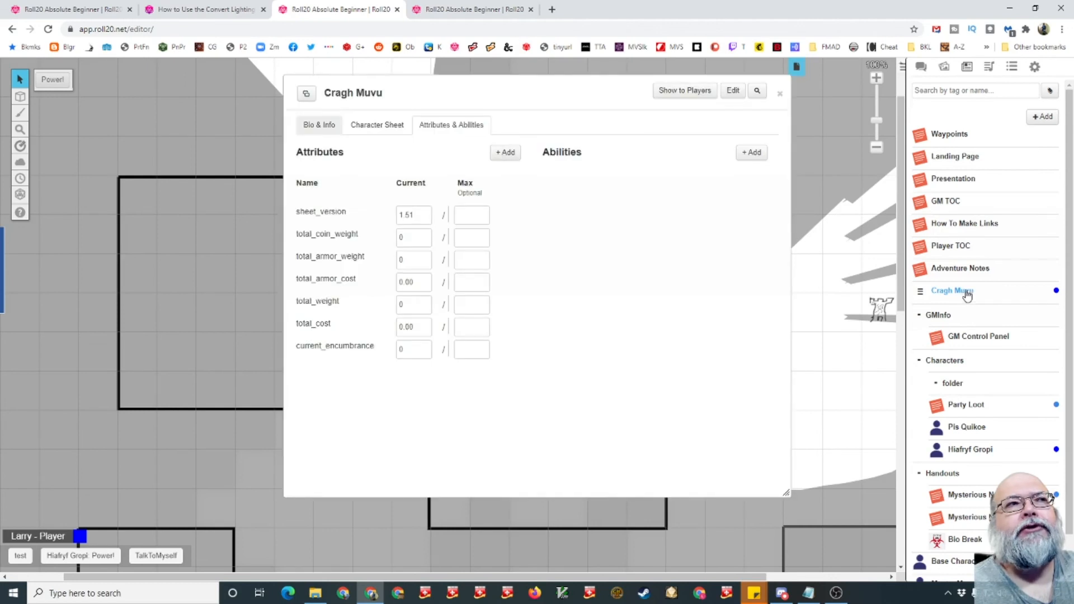
left_click(734, 91)
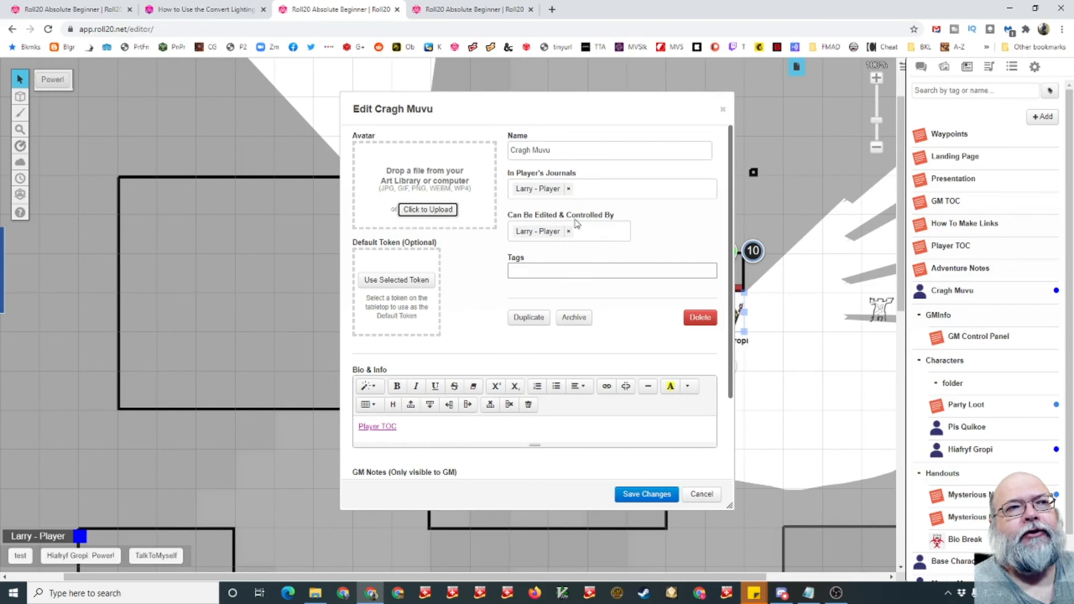
left_click(715, 495)
left_click(311, 127)
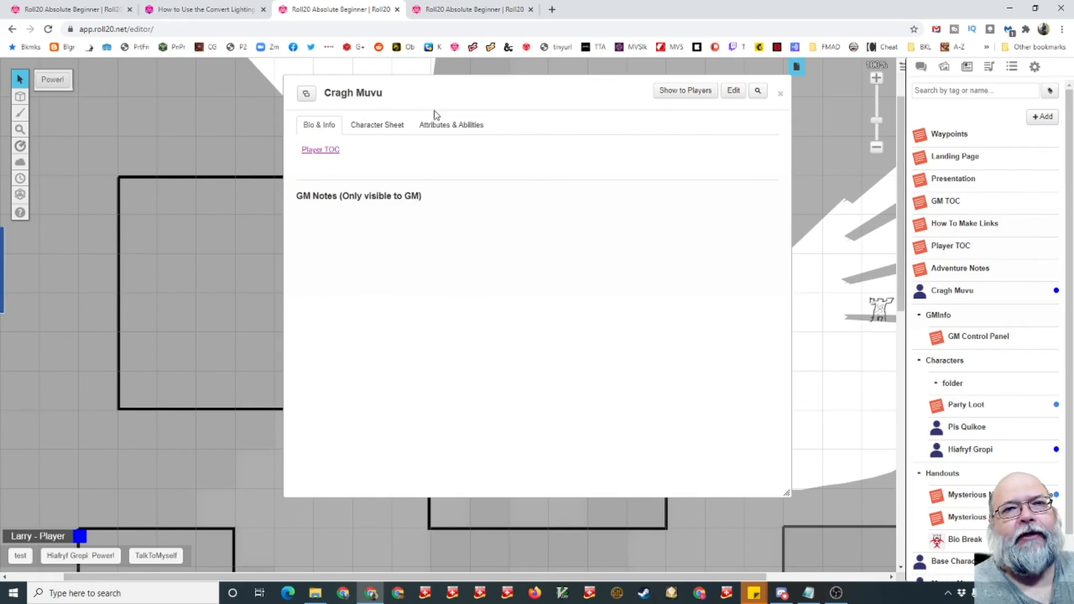
left_click(732, 92)
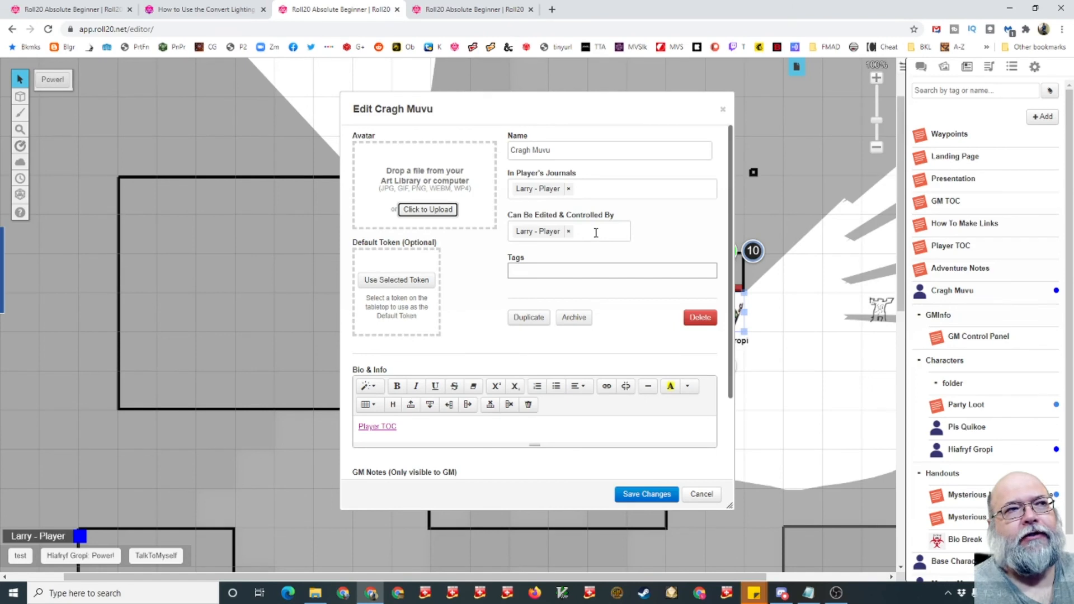
left_click(702, 496)
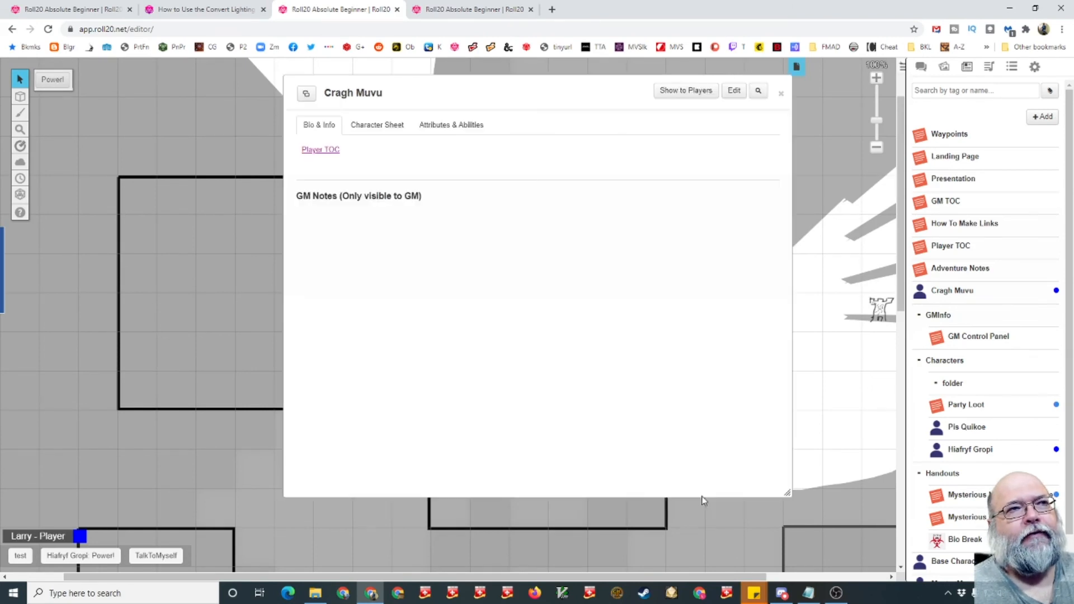
left_click(377, 128)
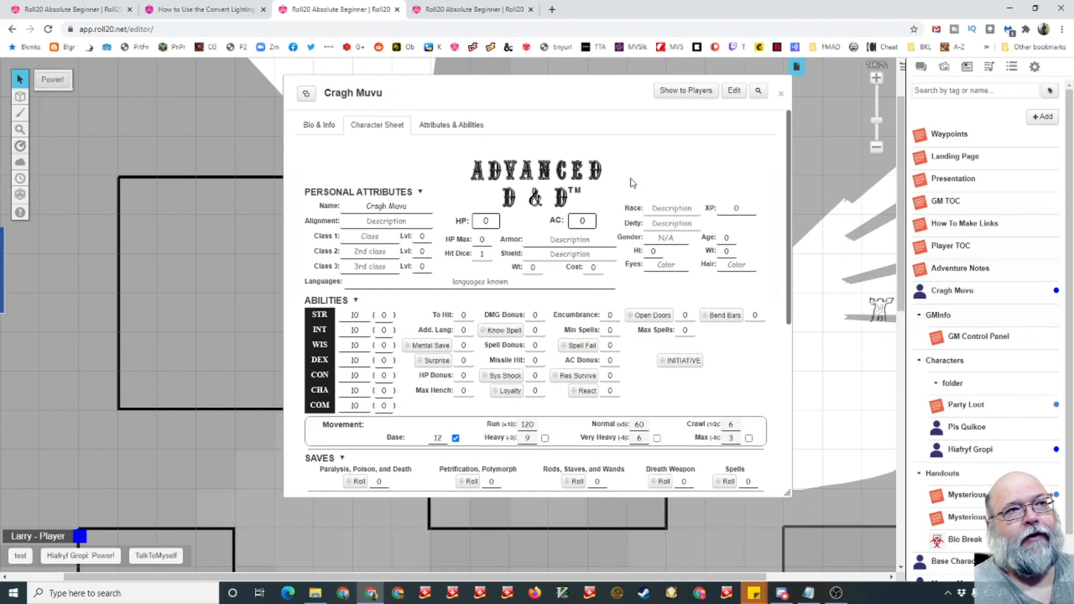
left_click(782, 94)
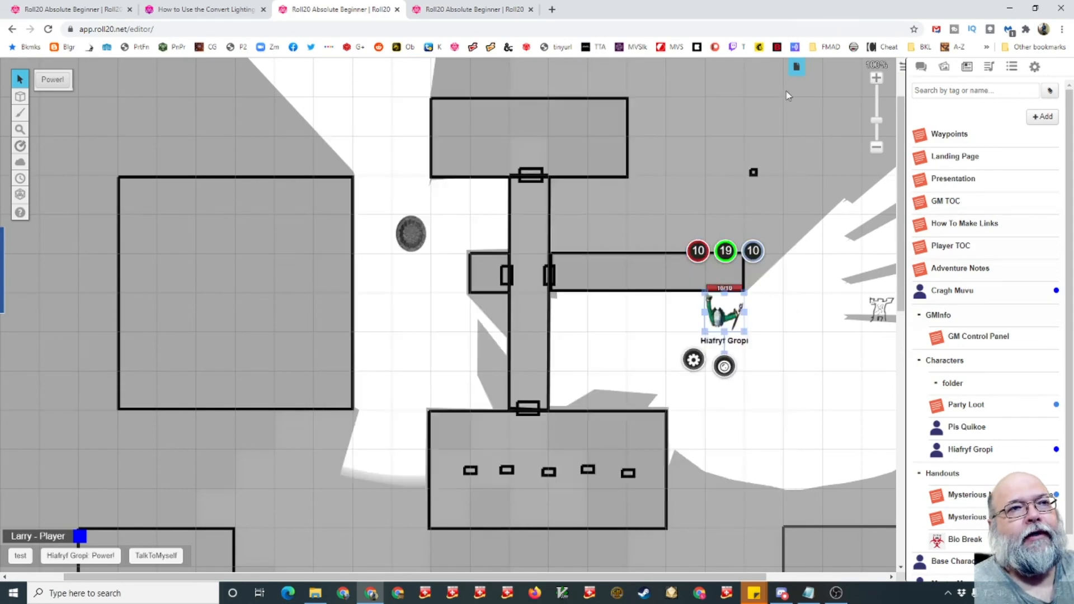
left_click(776, 353)
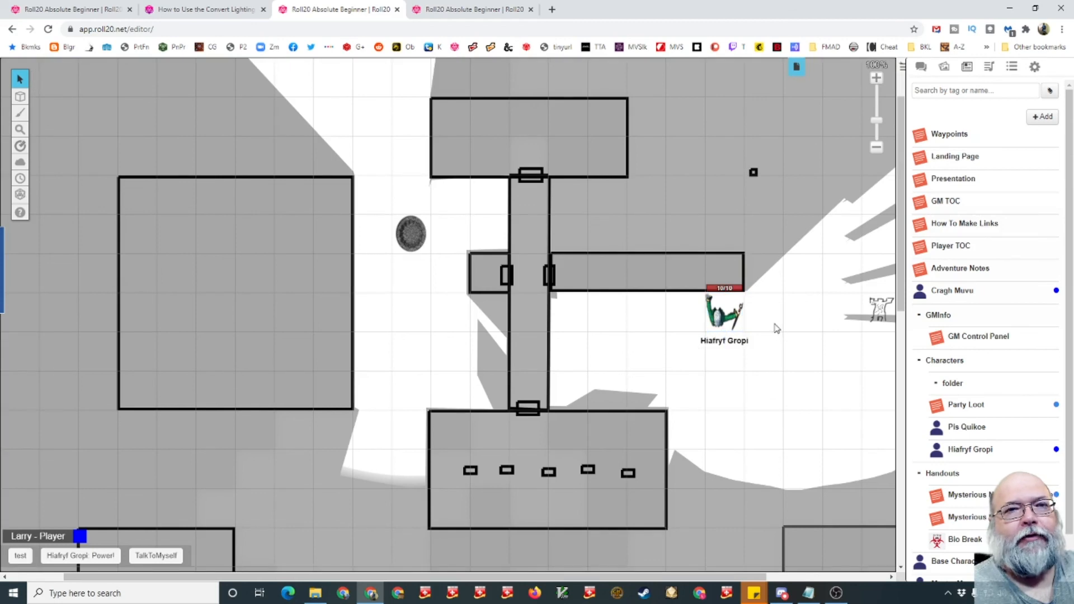